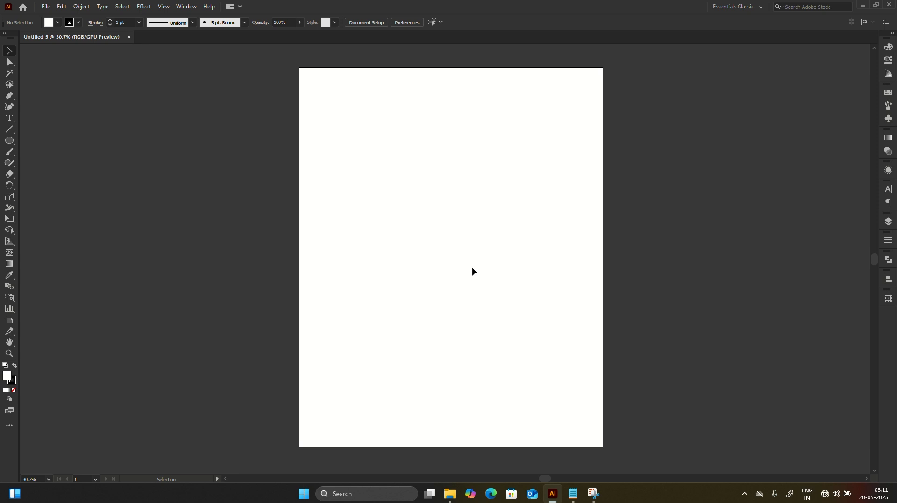
Step: Look through the Opening Poster folder, view the MOMO.png dumpling image, and return to the poster document
mouse_move(450, 493)
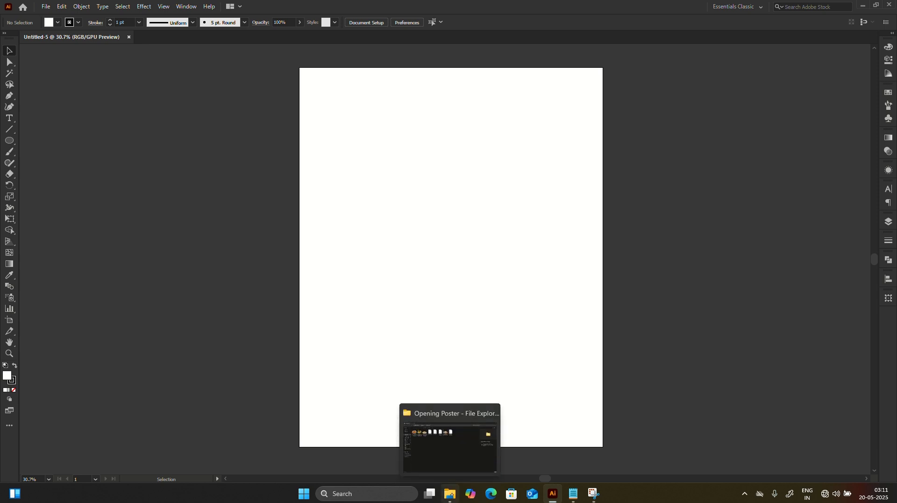
left_click(454, 454)
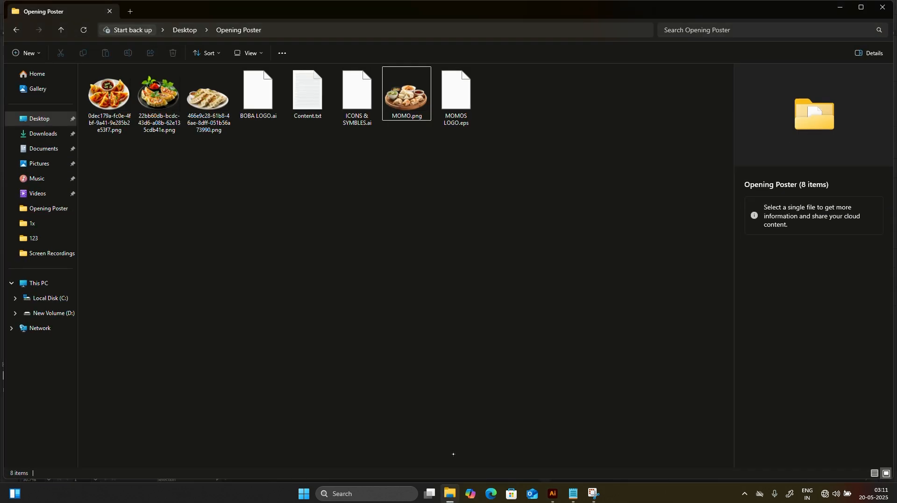
left_click(307, 112)
left_click(372, 191)
double_click(409, 103)
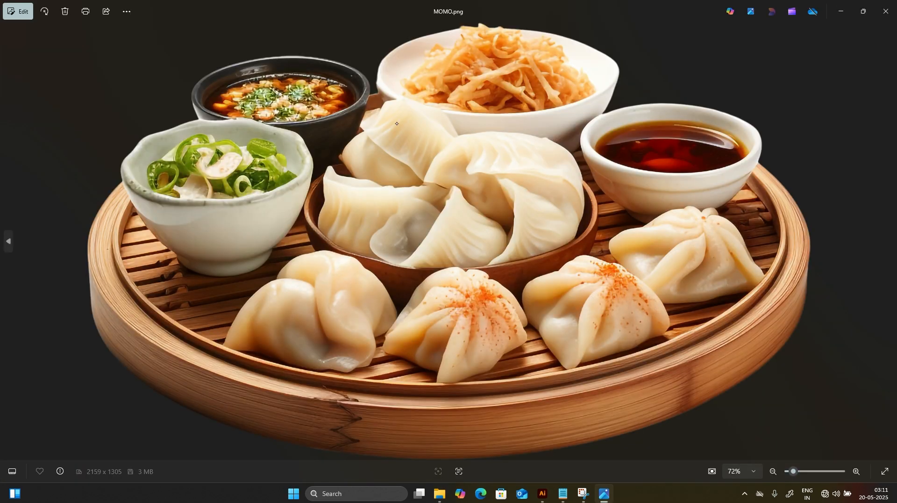
left_click(886, 11)
left_click(553, 494)
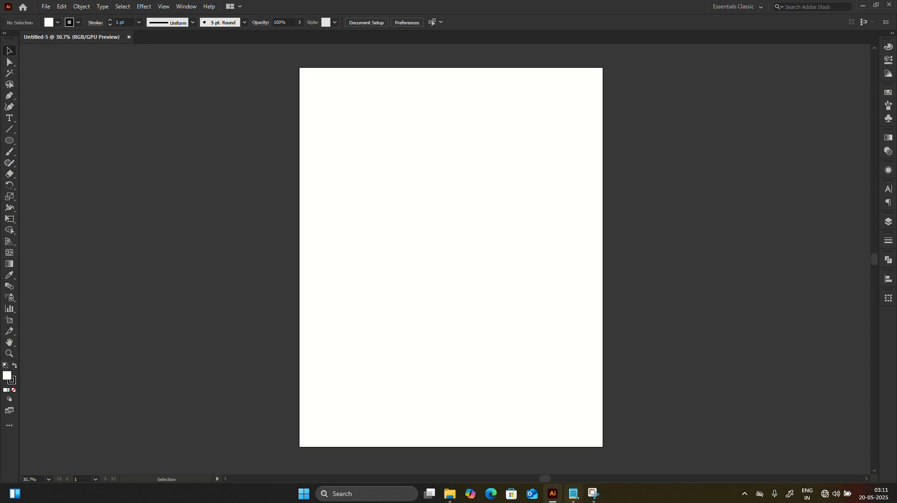
Step: Copy all the poster text from the Content notes and paste it as a text object beside the artboard
left_click(574, 494)
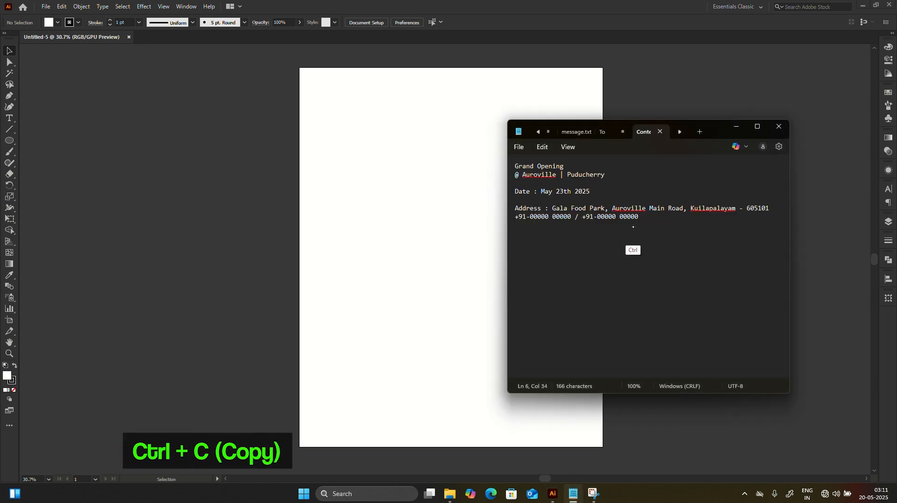
key("ctrl+a")
key("ctrl+c")
key("alt+Tab")
key("t")
left_click(622, 188)
key("ctrl+v")
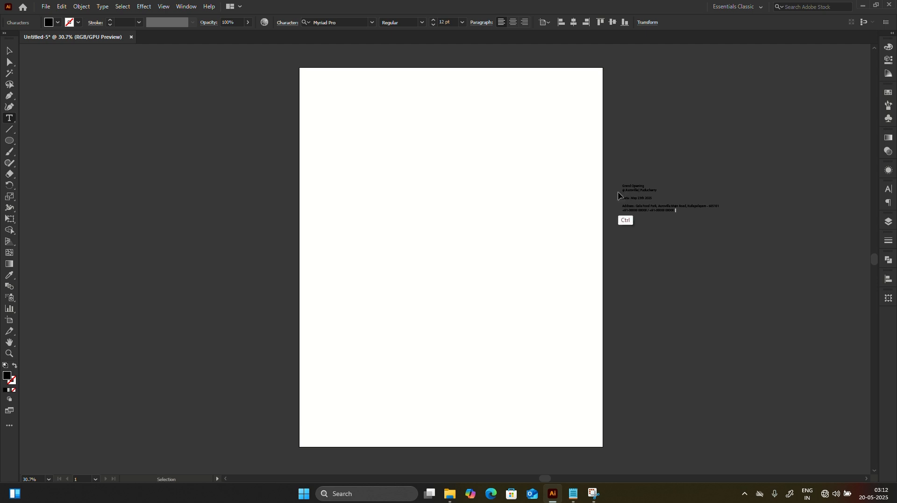
Step: Enlarge the whole pasted text block to 36 pt
key("ctrl+a")
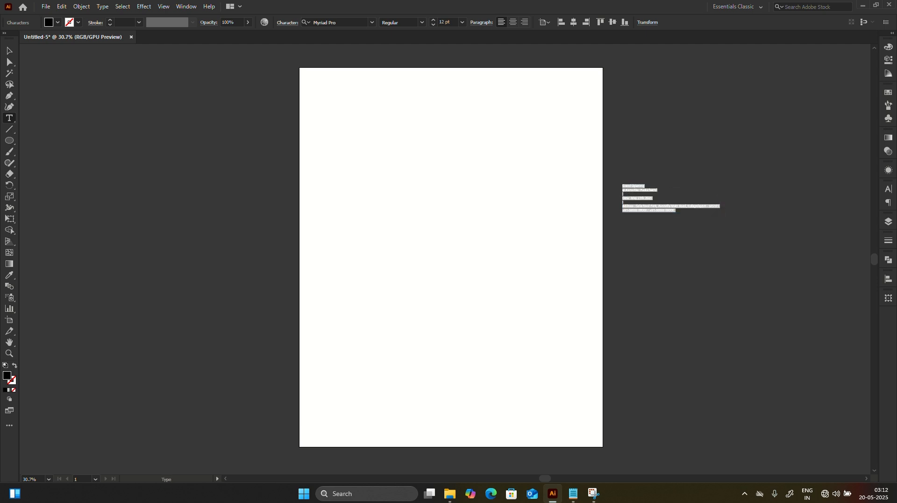
key("ctrl+shift+period")
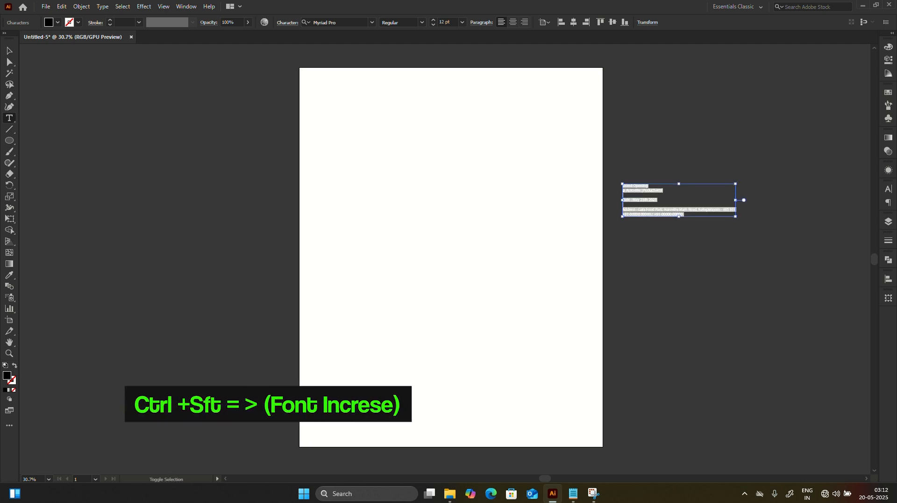
key("ctrl+shift+period")
key("ctrl+shift+period")
key("ctrl+shift+period")
key("ctrl+shift+period")
key("ctrl+shift+period")
key("ctrl+shift+period")
key("ctrl+shift+period")
key("ctrl+shift+period")
key("ctrl+shift+period")
key("ctrl+shift+period")
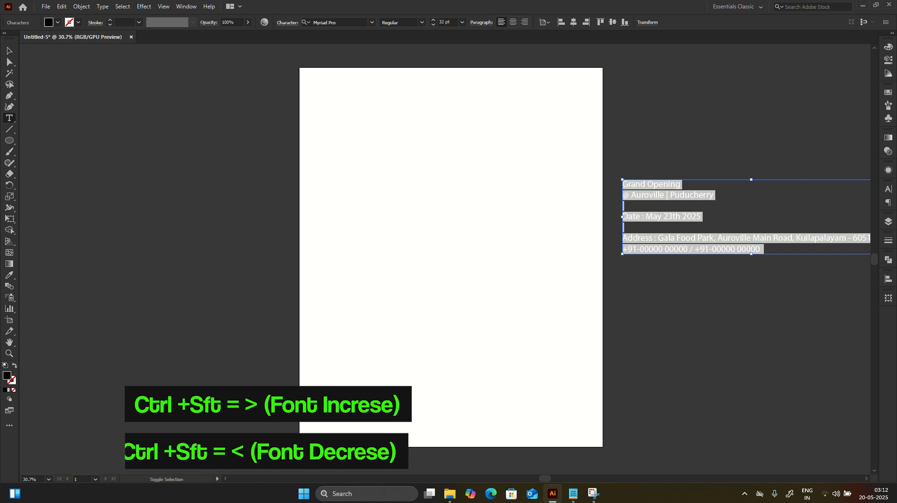
key("ctrl+shift+comma")
key("ctrl+shift+comma")
key("ctrl+shift+comma")
key("ctrl+shift+comma")
key("ctrl+shift+comma")
key("ctrl+shift+comma")
key("ctrl+shift+comma")
key("ctrl+shift+period")
key("ctrl+shift+period")
key("ctrl+shift+period")
key("ctrl+shift+period")
key("ctrl+shift+period")
key("ctrl+shift+period")
key("ctrl+shift+period")
key("ctrl+shift+period")
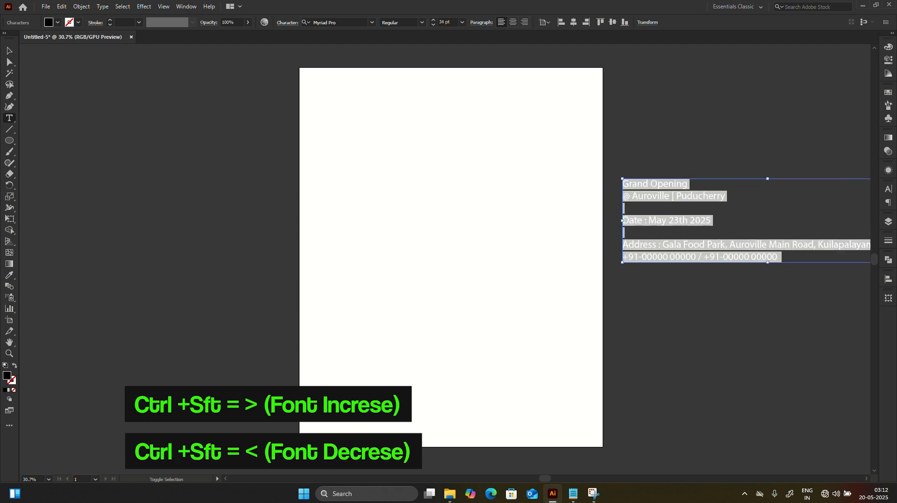
key("ctrl+shift+period")
key("Escape")
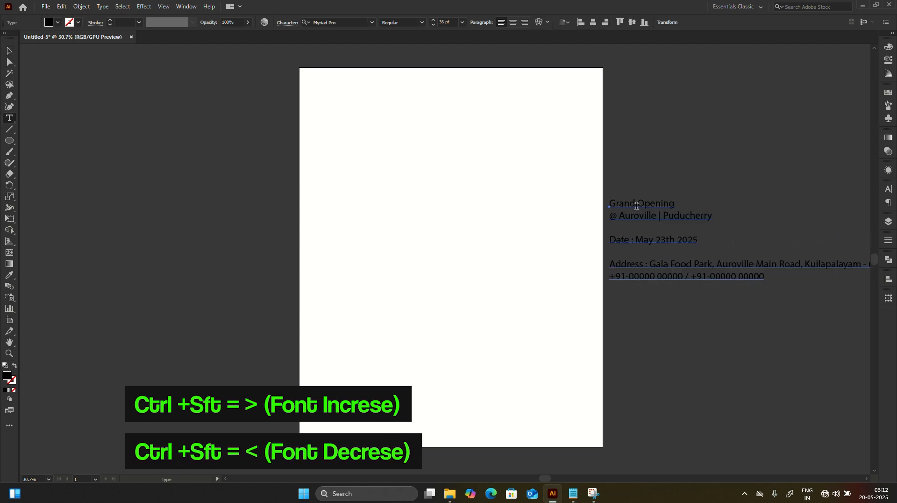
Step: Copy the words "Grand" and "Opening" from the text block into two separate text objects on the artboard
left_click_drag(635, 204, 636, 204)
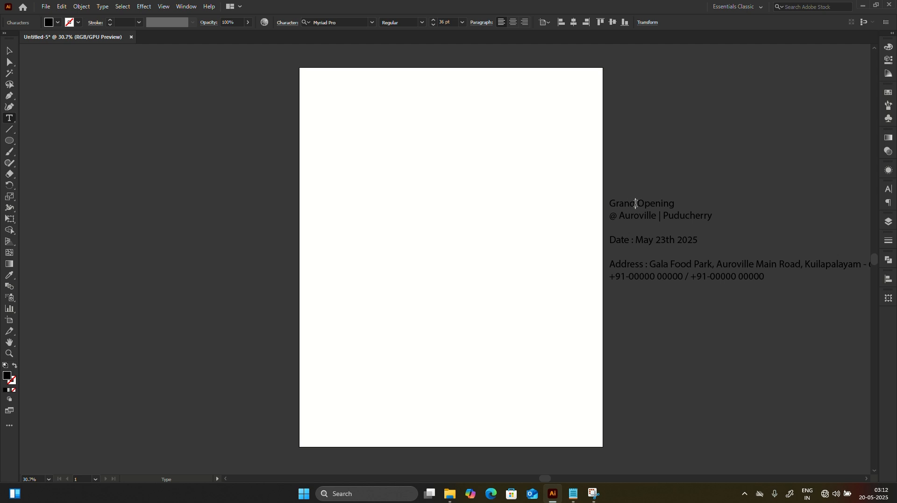
double_click(636, 203)
key("ctrl+c")
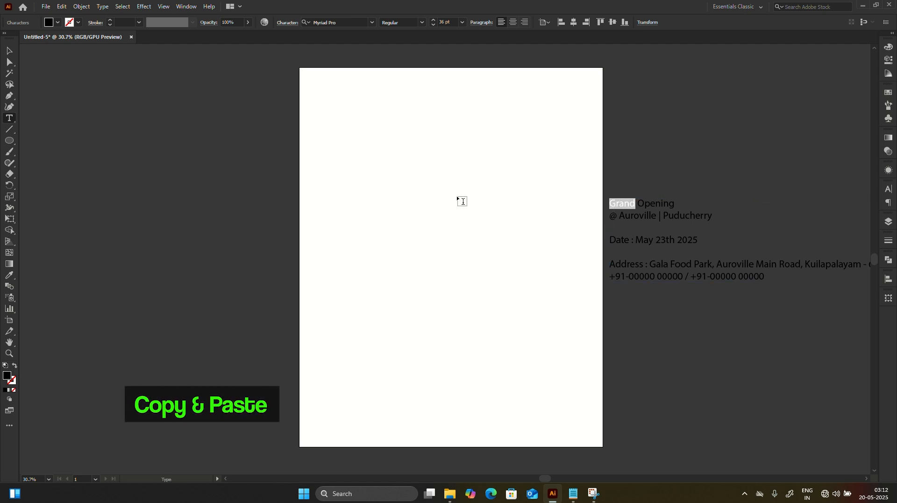
left_click(444, 198)
key("ctrl+v")
double_click(654, 204)
key("ctrl+c")
left_click(423, 240)
key("ctrl+v")
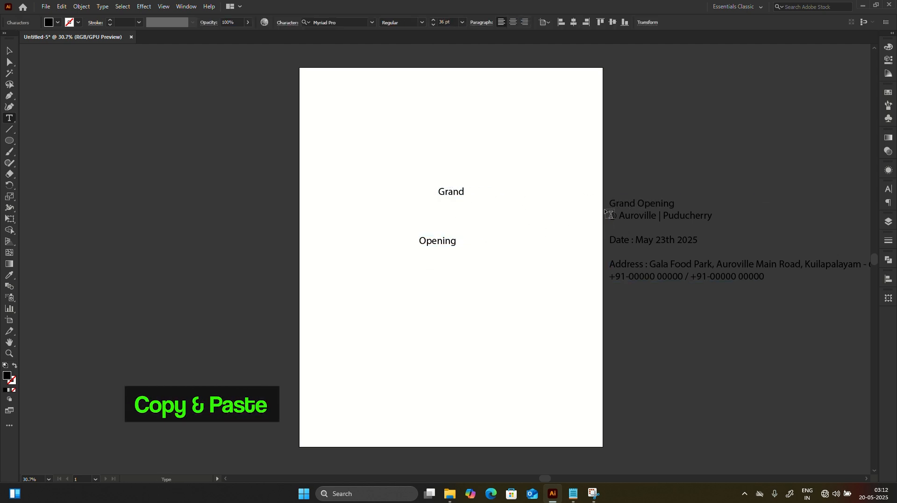
Step: Copy the date "May 23th 2025" and the address with phone numbers into two separate text objects on the artboard
left_click_drag(636, 239, 697, 239)
left_click_drag(636, 240, 698, 240)
key("ctrl+c")
left_click(462, 275)
key("ctrl+v")
left_click_drag(650, 264, 767, 276)
key("ctrl+c")
left_click(404, 326)
key("ctrl+v")
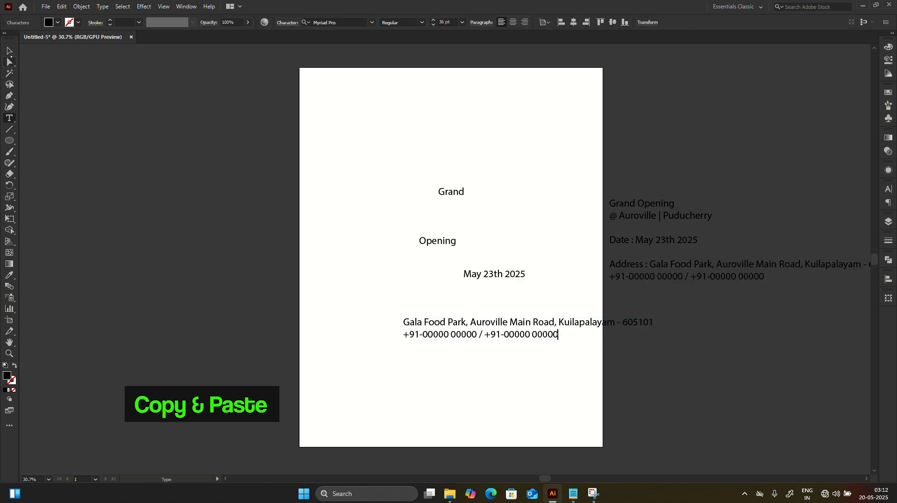
Step: Delete the original text block beside the artboard and shift the separate text objects left so they fit on the page
key("Escape")
left_click(629, 243)
key("Delete")
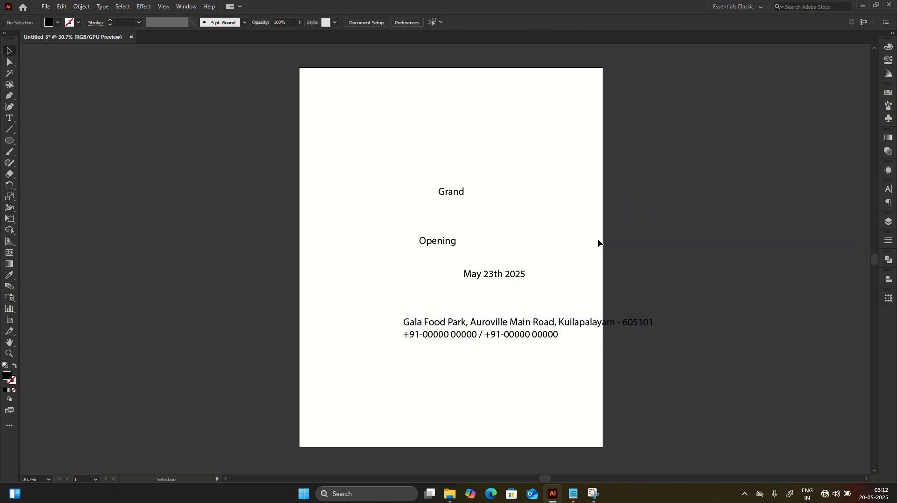
left_click_drag(354, 183, 657, 371)
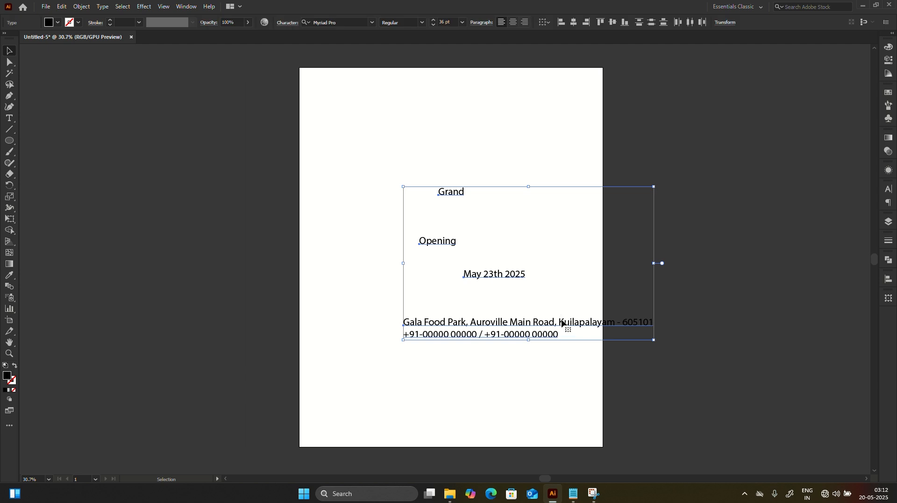
left_click_drag(567, 327, 497, 325)
left_click(482, 206)
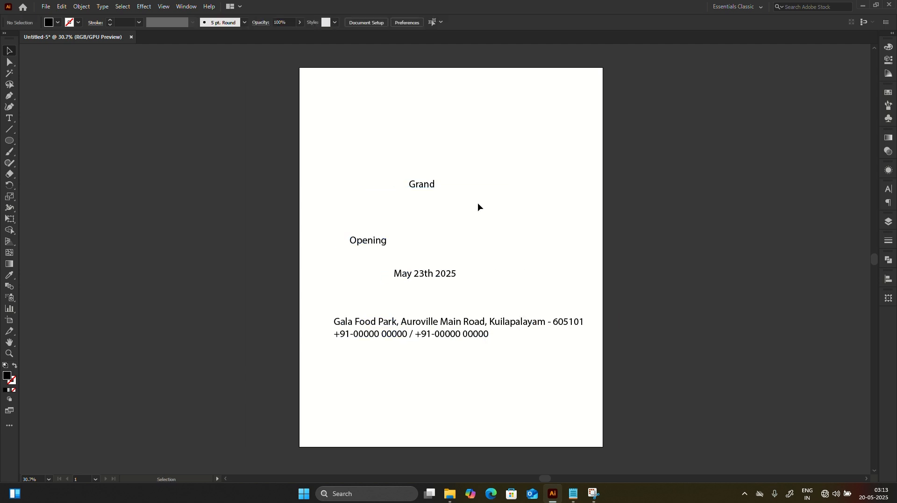
Step: Open MOMOS LOGO.eps, copy its logo and paste it into the poster document
key("ctrl+o")
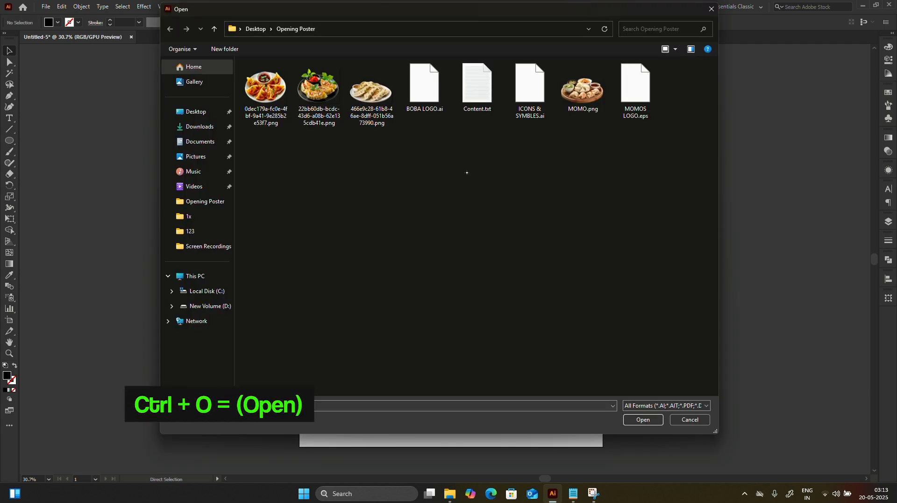
double_click(635, 88)
left_click(482, 229)
key("ctrl+c")
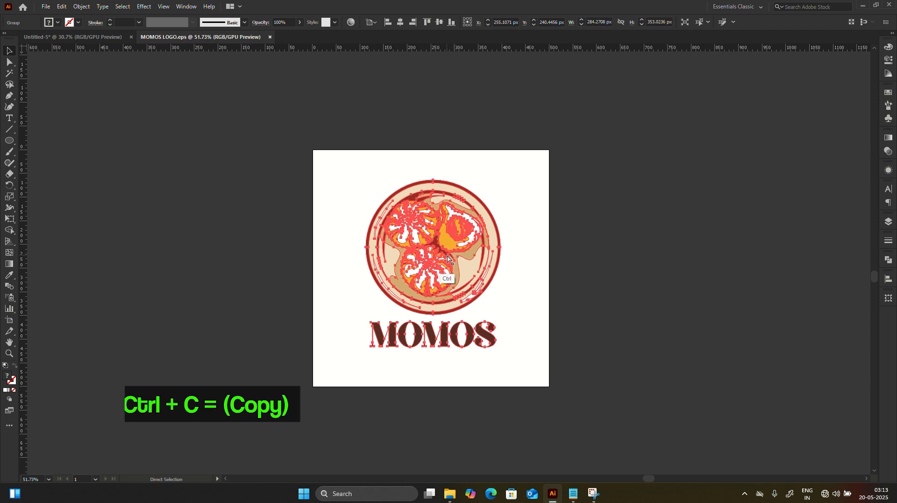
left_click(73, 37)
key("ctrl+v")
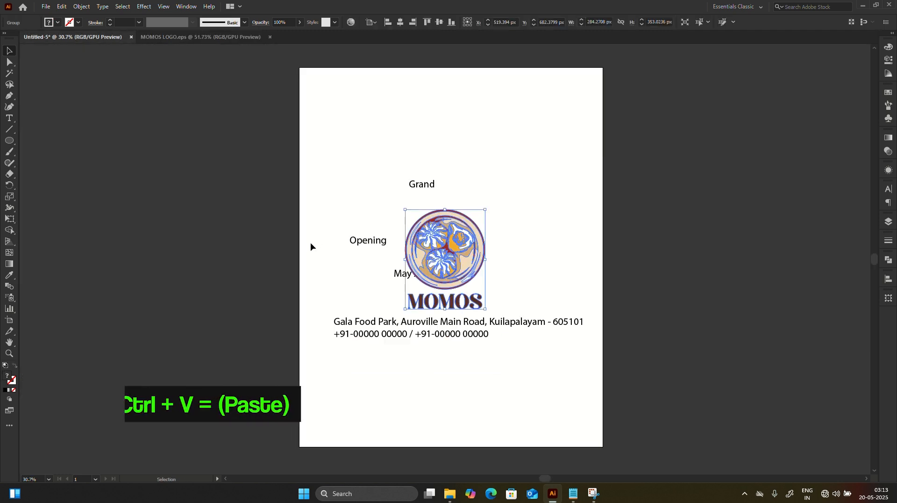
Step: Move the MOMOS logo to the artboard's upper-left corner and scale it down proportionally
left_click_drag(482, 292, 396, 202)
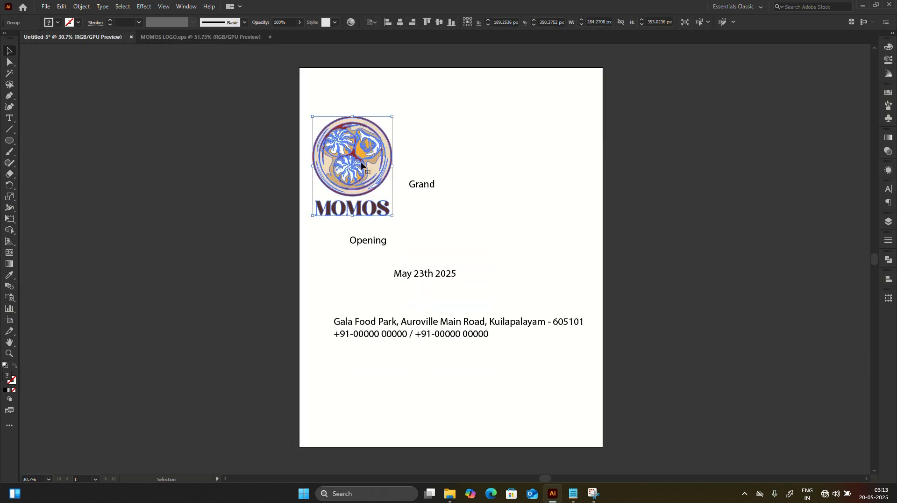
left_click_drag(363, 164, 359, 126)
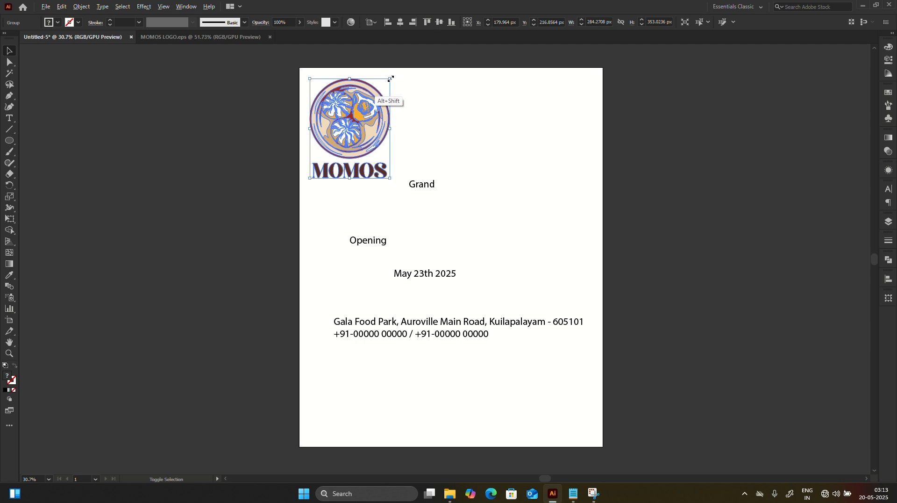
left_click_drag(391, 79, 374, 97)
left_click_drag(350, 140, 331, 119)
left_click(394, 120)
Step: Enlarge "Grand" and "Opening" and stack them as a title to the right of the logo
left_click_drag(426, 186, 489, 123)
left_click_drag(378, 243, 482, 153)
left_click_drag(492, 145, 525, 128)
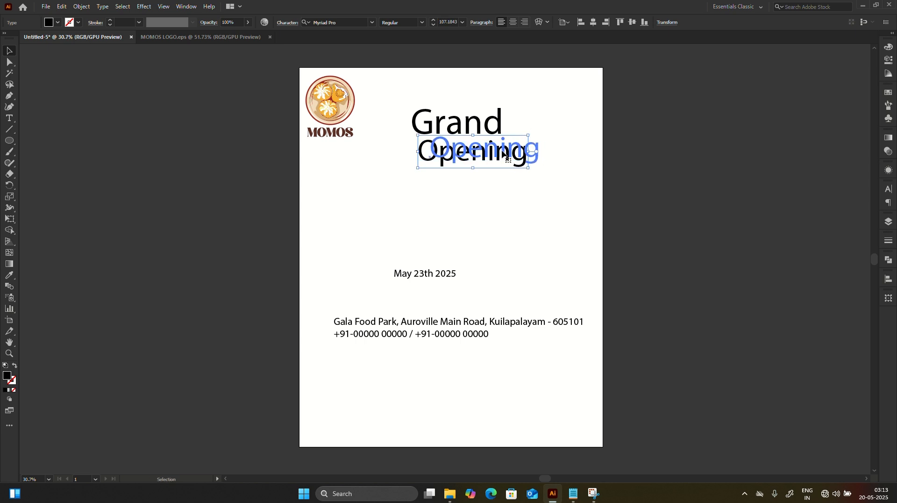
left_click_drag(464, 144, 446, 151)
Step: Set the font of the title word "Grand" to charlotte
left_click(890, 189)
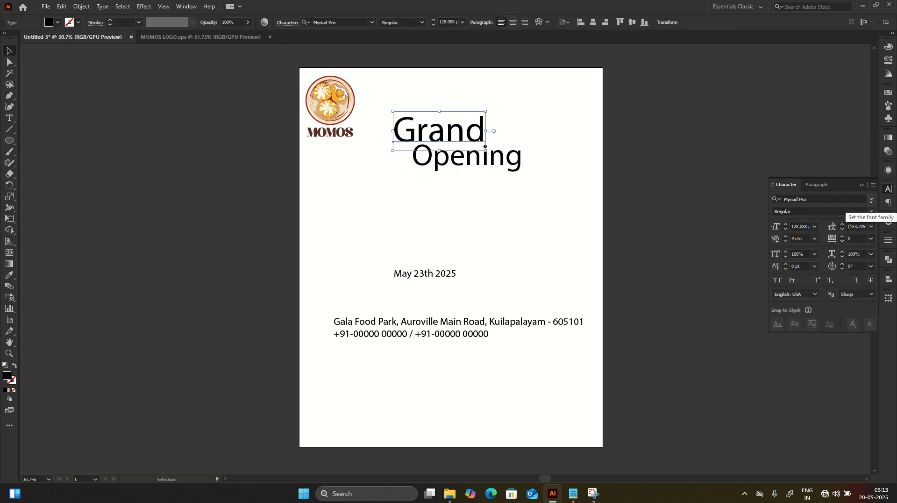
left_click(871, 199)
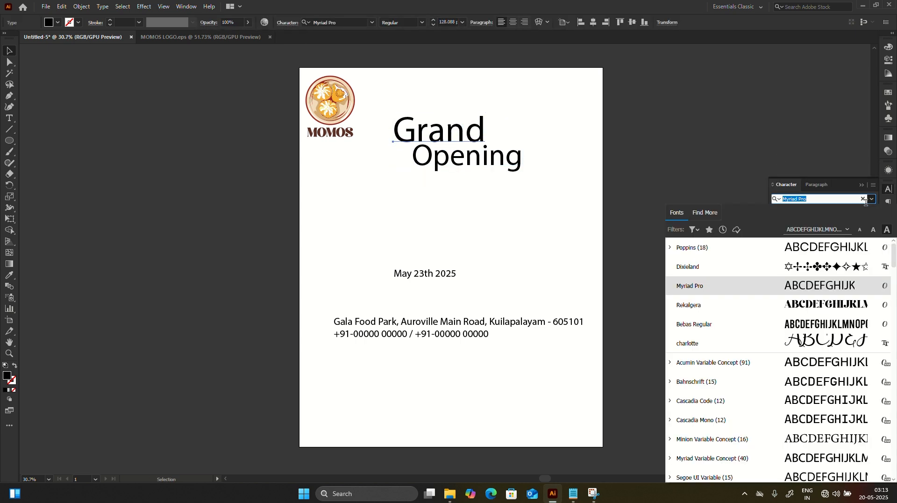
left_click(717, 343)
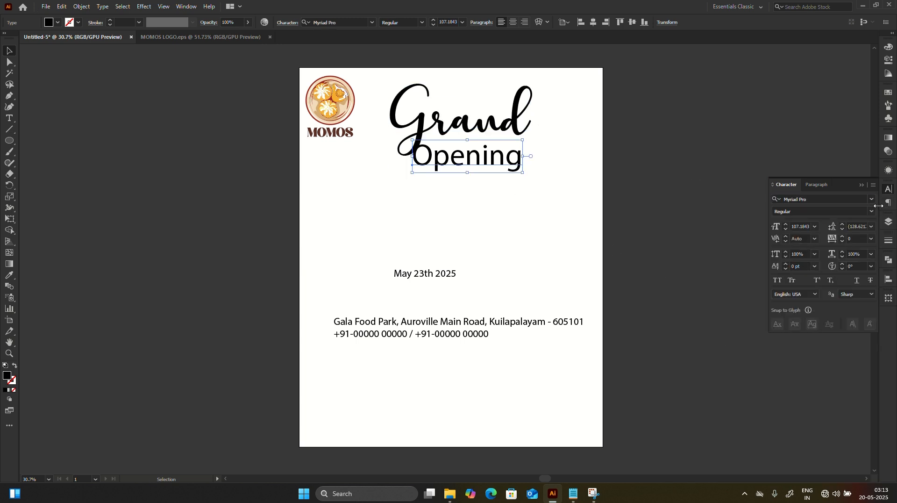
Step: Set the word "Opening" in the Rekalgera font, enlarge it to about 131.6 pt and tuck it under "Grand"
left_click(872, 199)
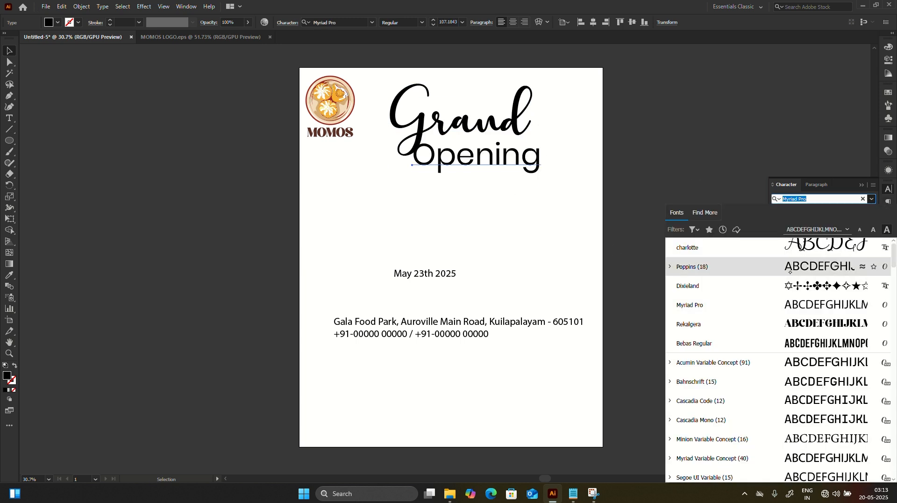
left_click(754, 322)
left_click_drag(517, 184, 530, 189)
left_click_drag(501, 161, 522, 155)
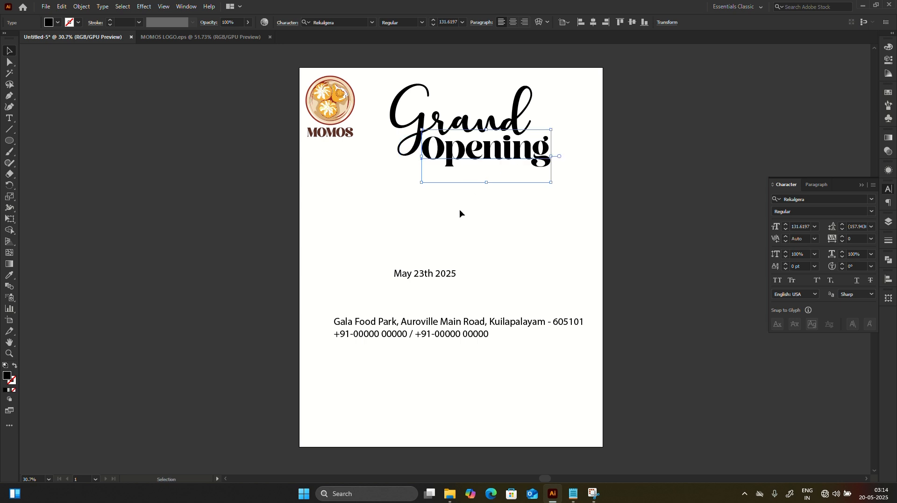
Step: Shift both title words together slightly left and down, and move the date up beneath them
left_click_drag(460, 212, 442, 126)
left_click_drag(463, 152, 449, 161)
left_click(381, 218)
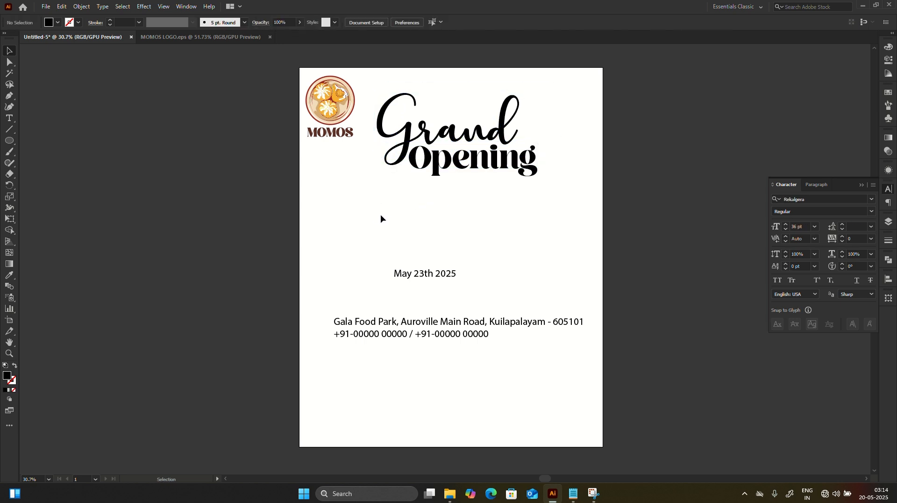
key("ctrl+z")
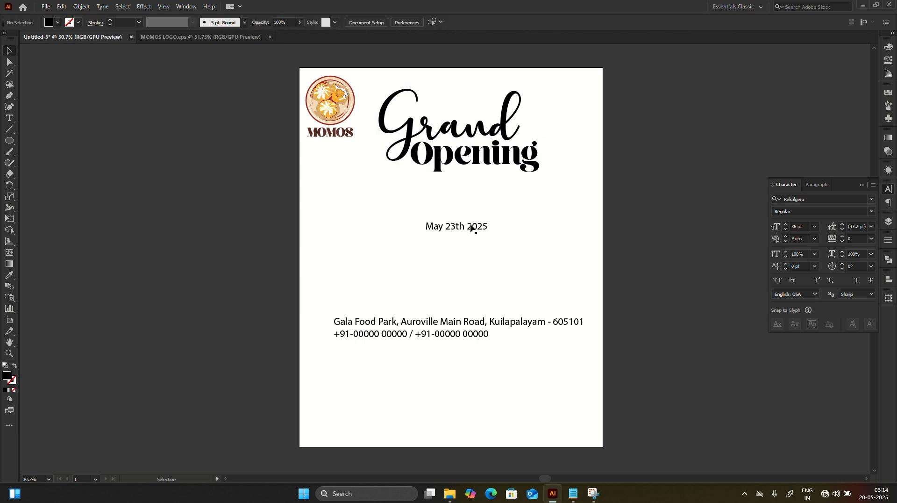
Step: Copy "Auroville | Puducherry" from the Content notes and paste it as a new text object below the title
key("alt+Tab")
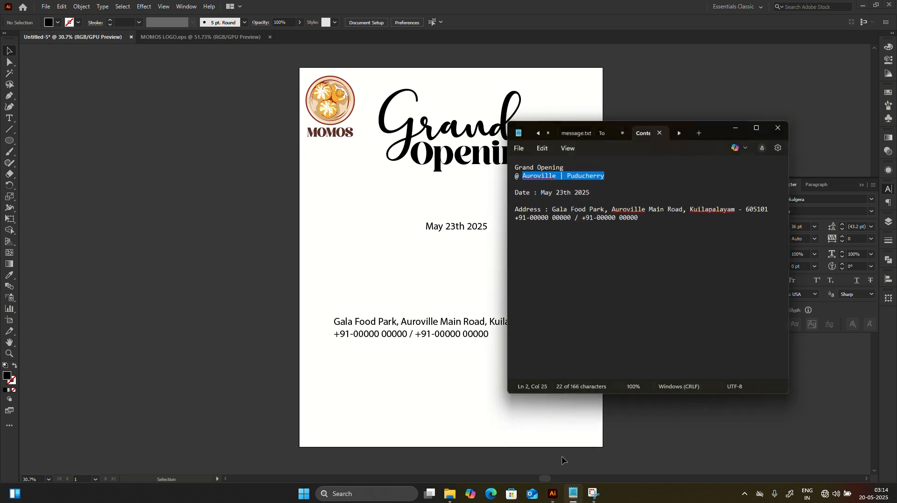
left_click(779, 126)
key("t")
left_click(494, 191)
key("ctrl+v")
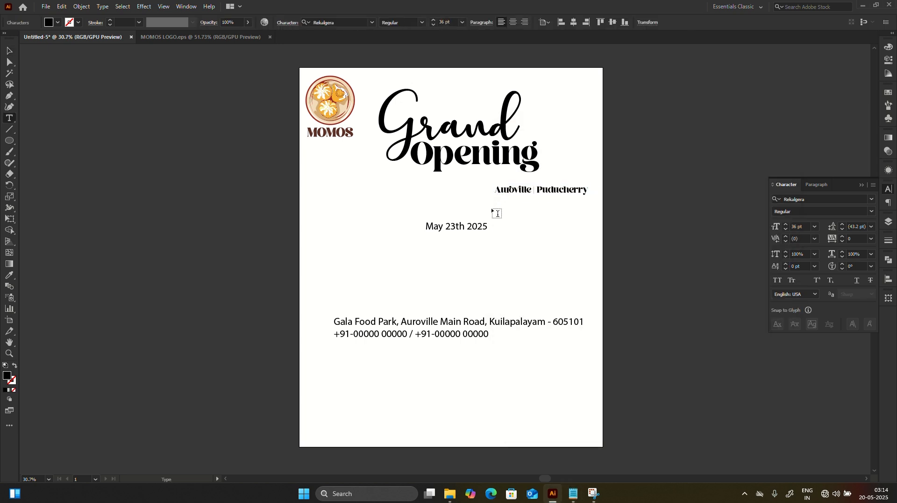
Step: Move the "Auroville | Puducherry" line left between the title and the date, and enlarge it to about 49.8 pt
left_click(9, 50)
left_click_drag(525, 193, 470, 197)
left_click_drag(532, 205, 551, 207)
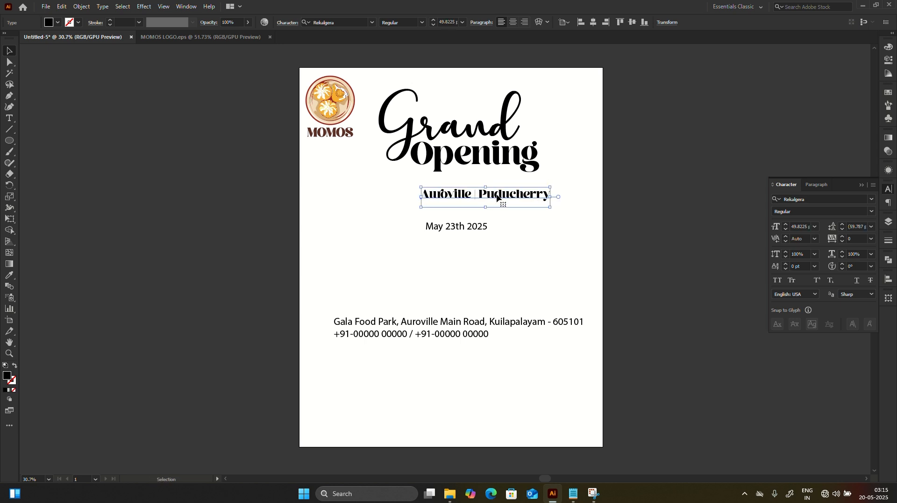
Step: Add "@" at the start of the Auroville | Puducherry line and move the line up close under "Opening"
double_click(501, 196)
key("Home")
type("@")
key("Escape")
left_click_drag(489, 200, 462, 190)
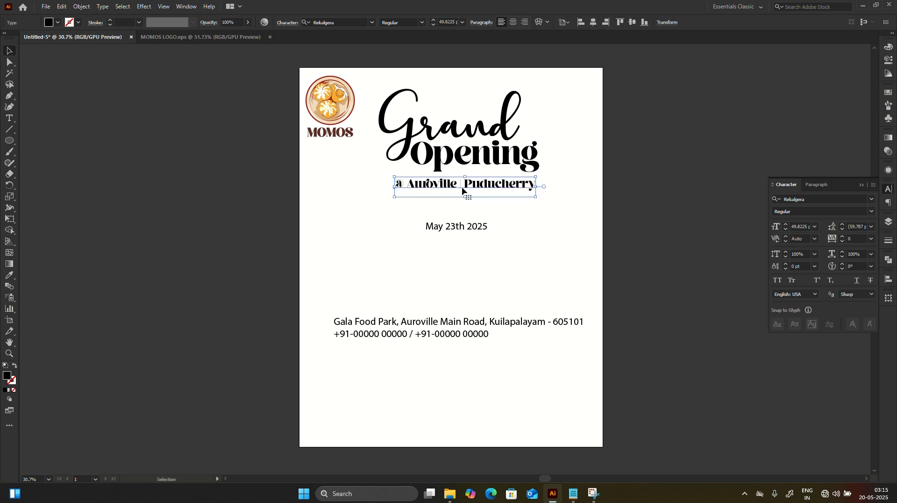
Step: Change the font of the "@ Auroville | Puducherry" line to Bebas Regular
left_click(872, 199)
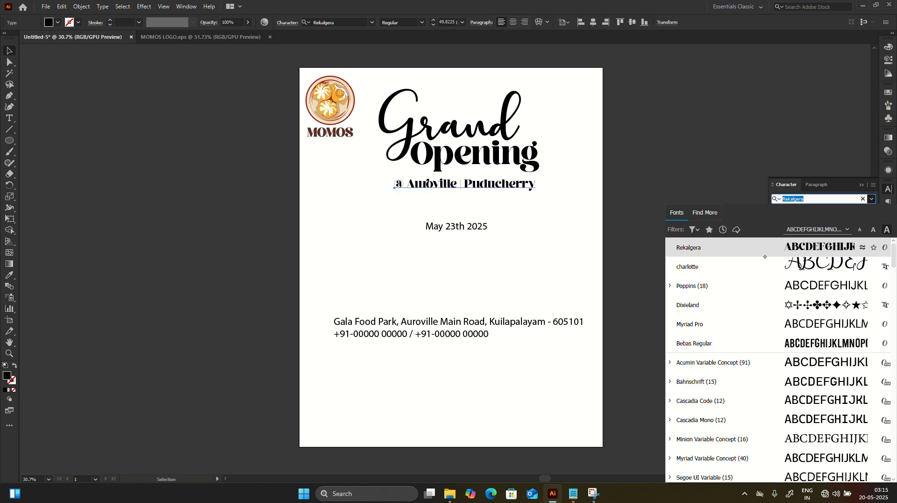
left_click(712, 343)
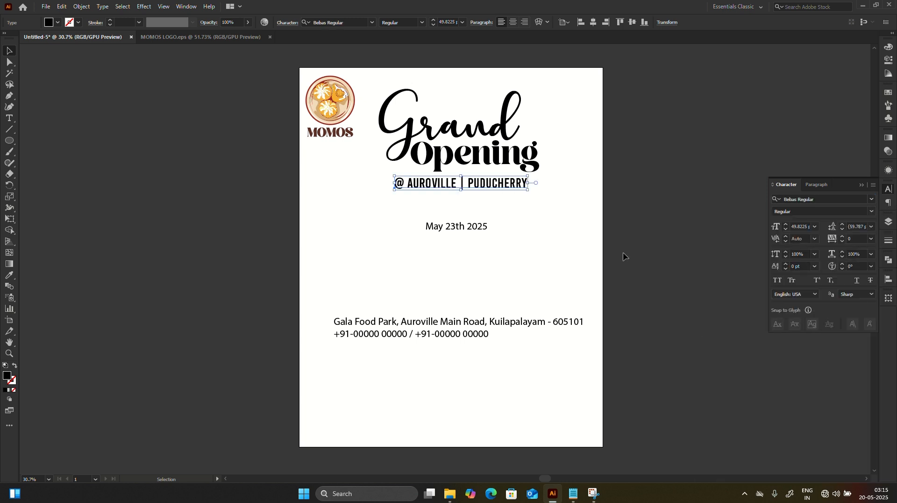
Step: Match the date's text style to the Auroville line, enlarge it to about 62.7 pt and move it up beneath that line
left_click(459, 228)
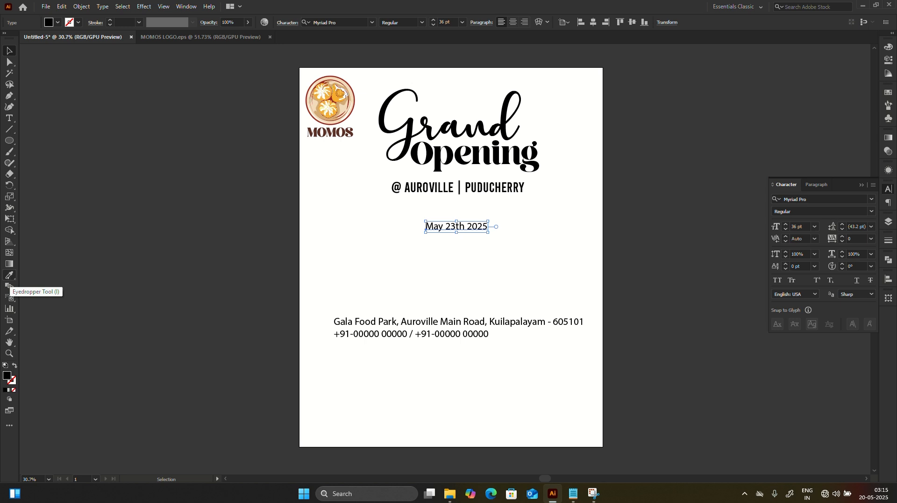
left_click(9, 275)
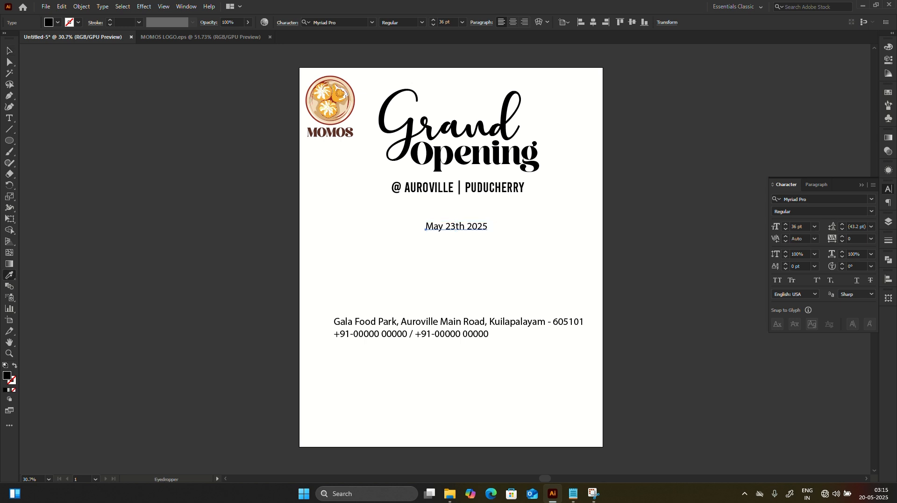
left_click(418, 186)
key("v")
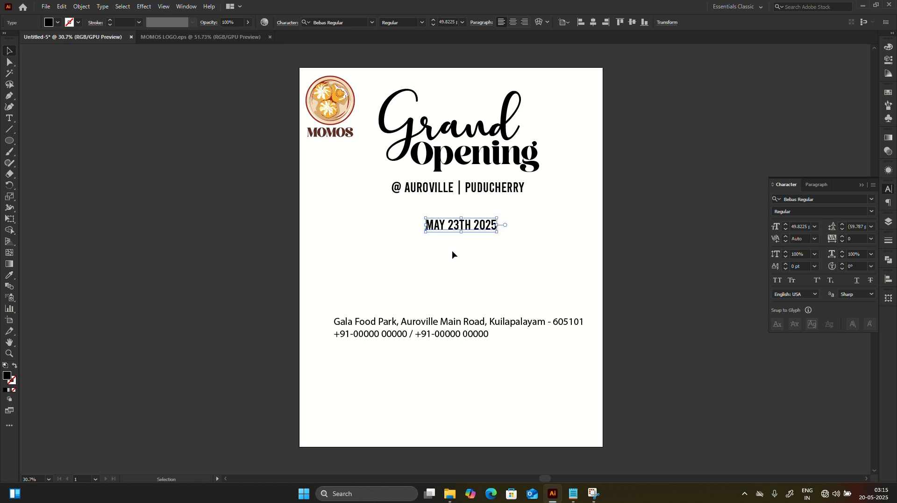
left_click(455, 255)
mouse_move(475, 233)
left_mouse_down()
mouse_move(472, 214)
mouse_move(486, 218)
left_mouse_up()
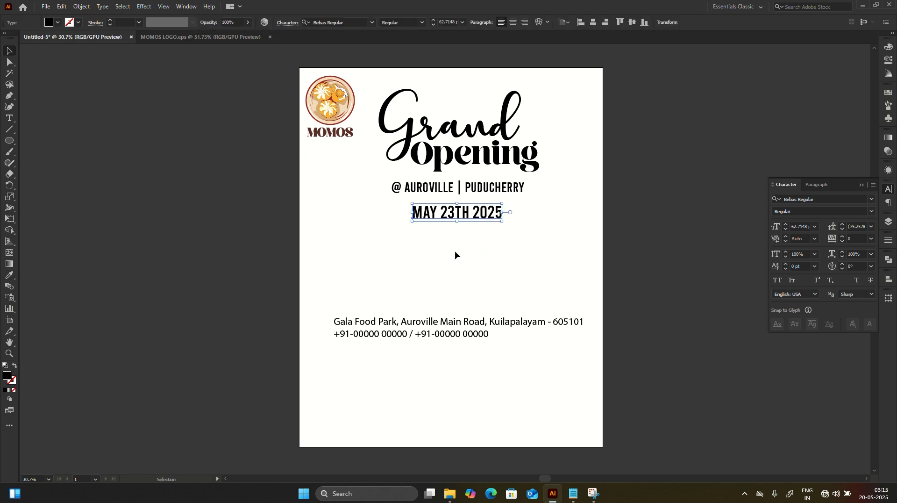
Step: Cut the street address out of the contact text and paste it as a separate text object below the phone numbers
double_click(421, 322)
left_click_drag(336, 322, 591, 316)
key("ctrl+x")
left_click(405, 369)
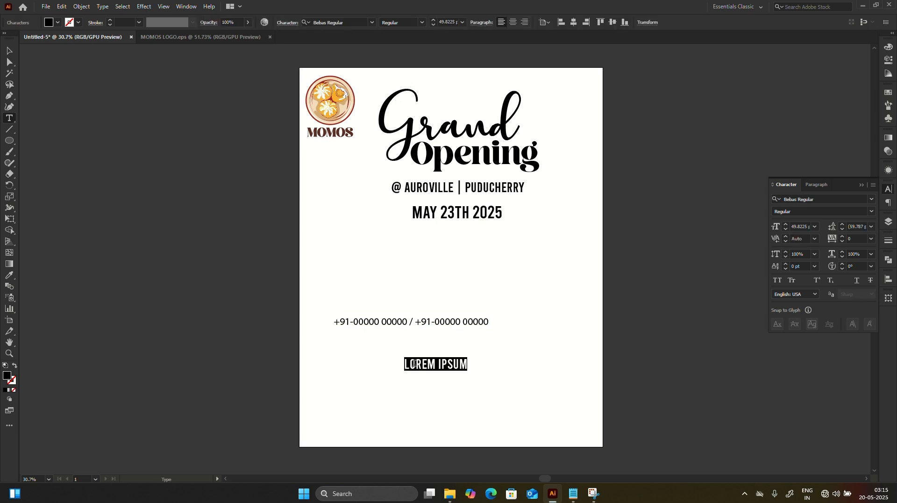
key("ctrl+v")
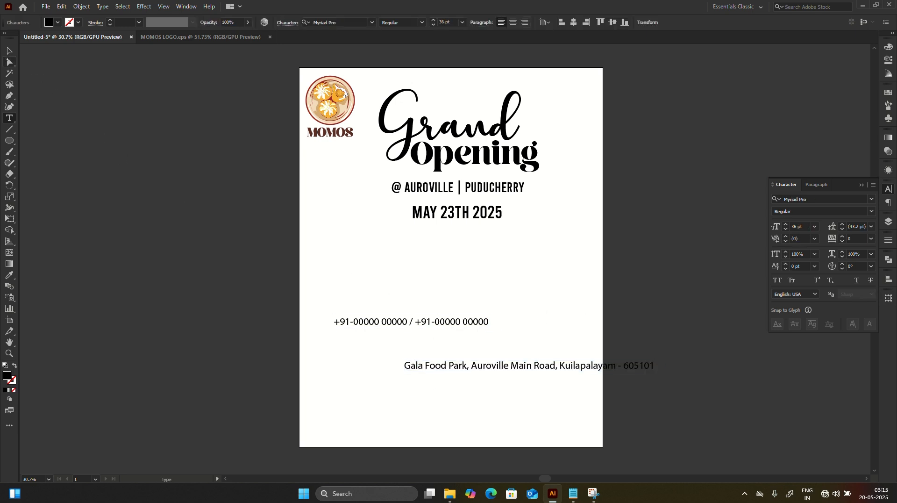
left_click(7, 51)
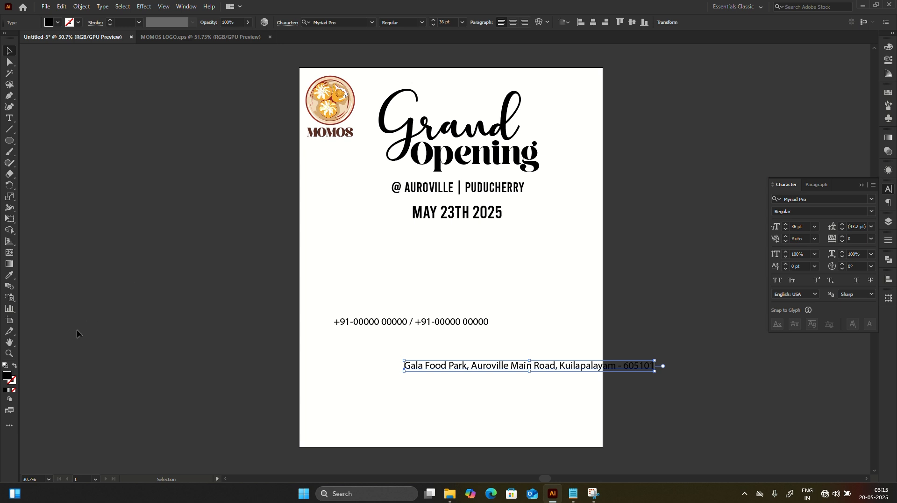
Step: Apply the date's text style to the phone number line with the Eyedropper
left_click(344, 324)
key("i")
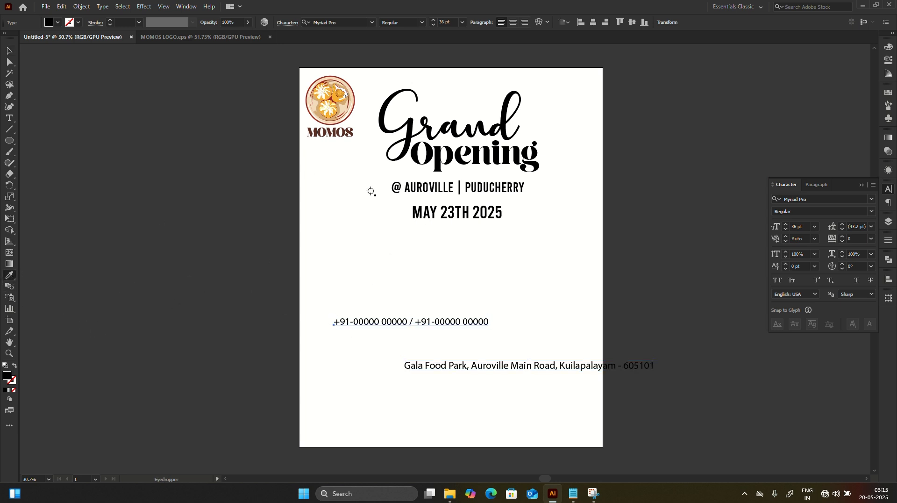
left_click(433, 211)
key("v")
left_click(459, 279)
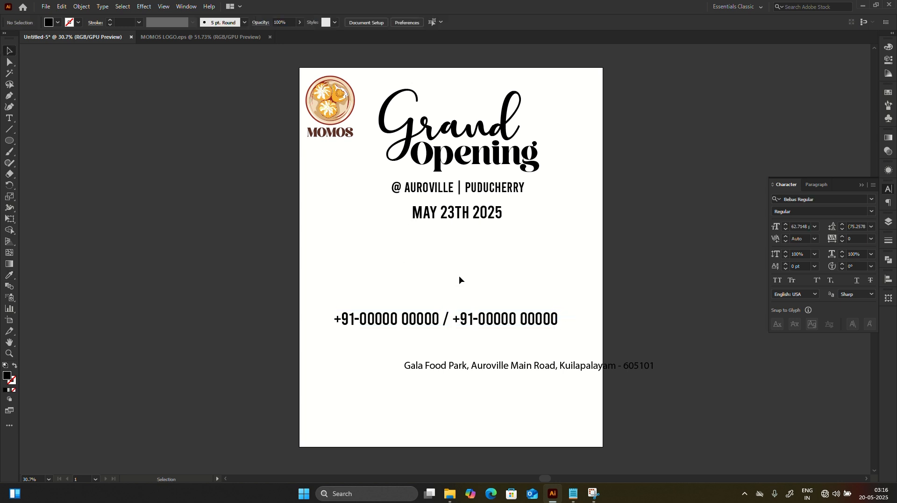
Step: Move the street address directly above the phone numbers and set it in Poppins Medium
left_click(476, 370)
left_click_drag(490, 370, 410, 307)
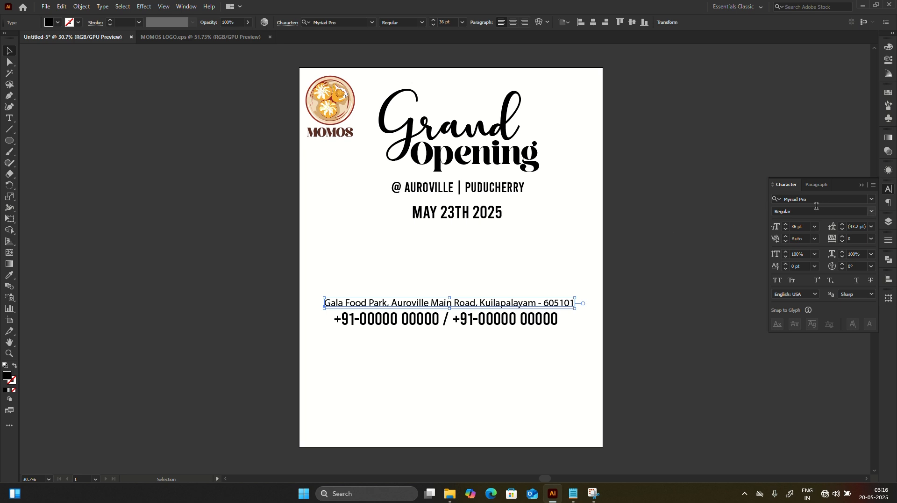
left_click(872, 202)
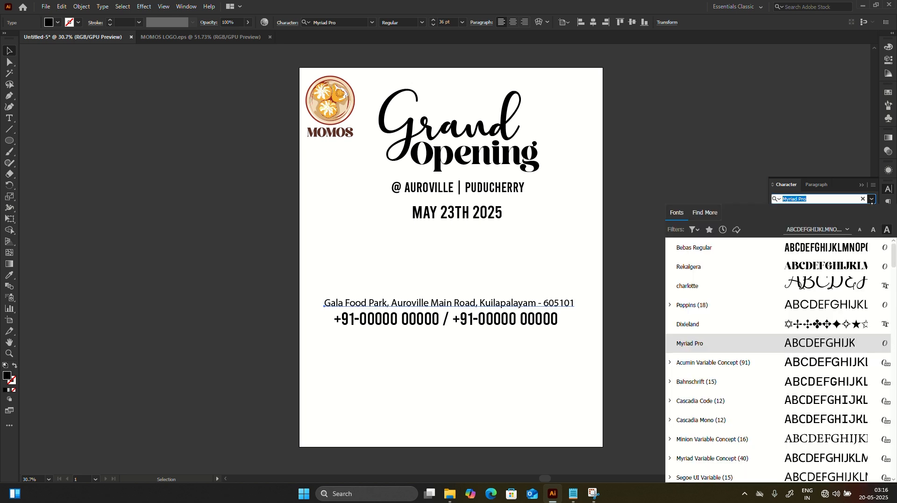
left_click(694, 308)
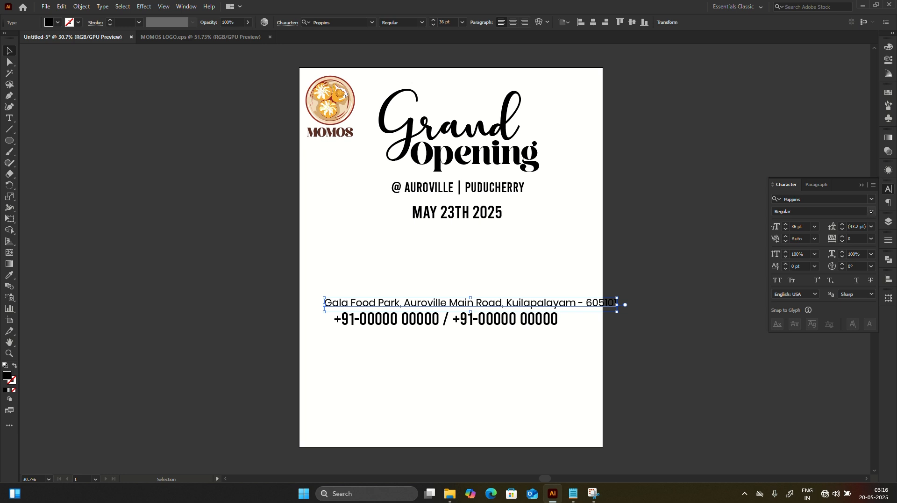
left_click(872, 211)
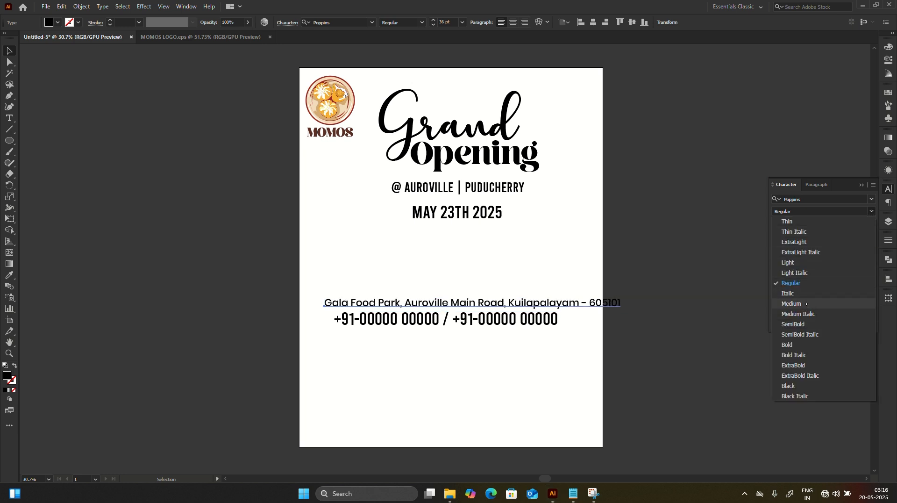
left_click(792, 303)
Step: Scale the address and phone lines down together, centre-align their text and move them to the poster's bottom centre
left_click_drag(299, 292, 624, 329)
left_click_drag(621, 298, 596, 300)
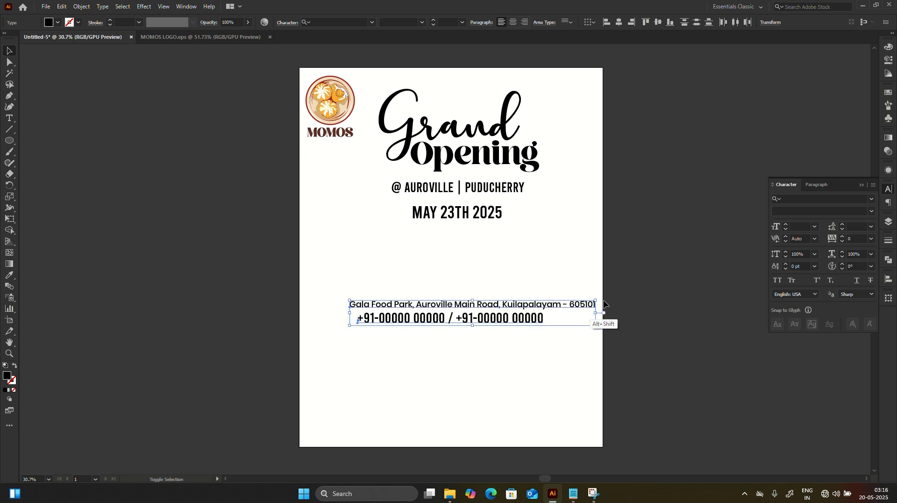
left_click(513, 23)
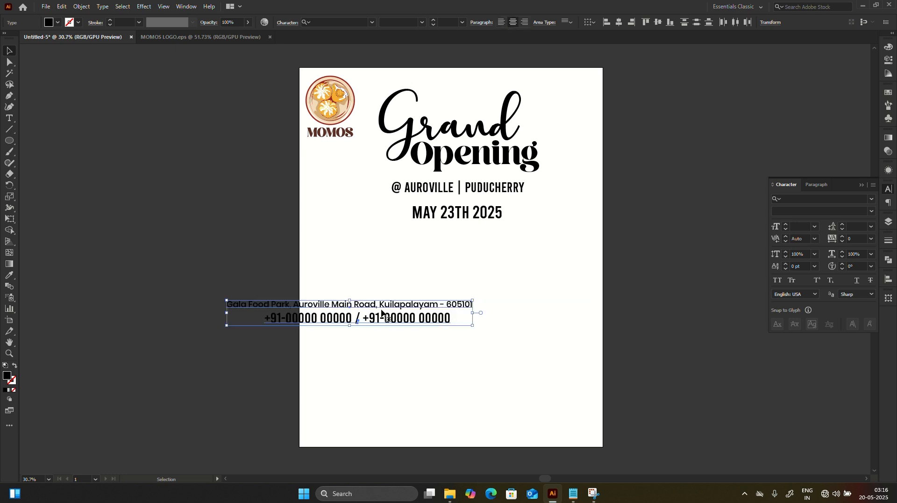
left_click_drag(382, 313, 477, 427)
left_click(416, 245)
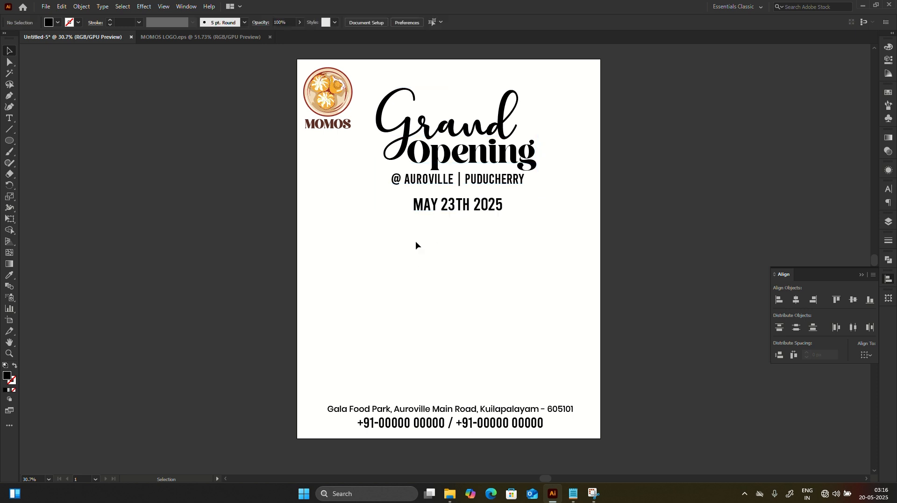
Step: Draw a swatch rectangle about 76 × 77 px outside the poster's left edge and duplicate it into a column of four
left_click_drag(416, 243, 419, 240)
key("m")
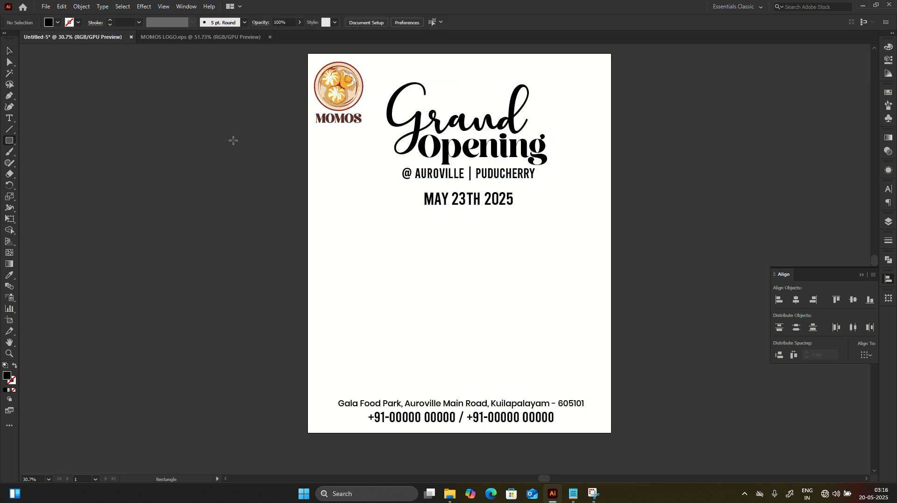
scroll(306, 99, "up", 2)
mouse_move(230, 99)
left_mouse_down()
mouse_move(262, 133)
mouse_move(254, 236)
left_mouse_up()
key("v")
left_click(248, 153)
left_click(254, 223, "shift")
Step: Fill the first swatch with the logo's red and the second with its orange
left_click(251, 118)
key("i")
left_click(320, 81)
key("v")
left_click(256, 156)
key("i")
left_click(366, 77)
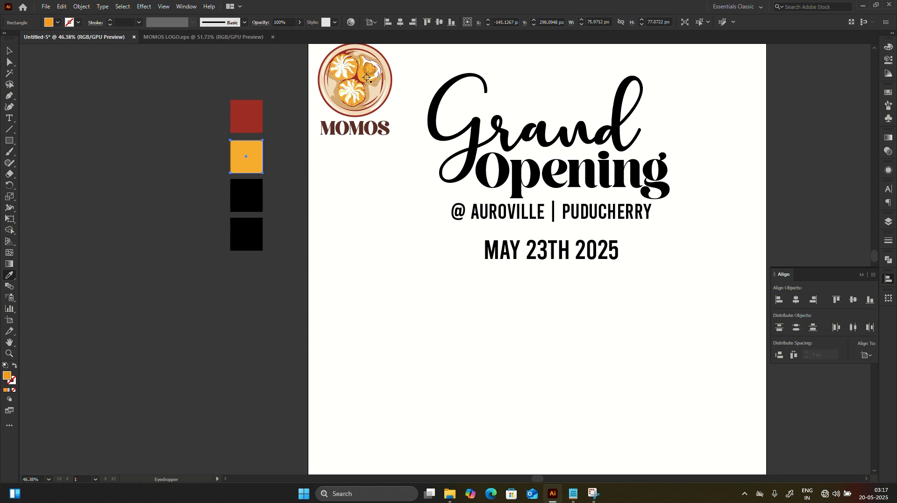
Step: Fill the third swatch with the logo's beige and the fourth with its white
key("v")
left_click(255, 194)
key("i")
left_click(338, 104)
key("v")
left_click(247, 235)
key("i")
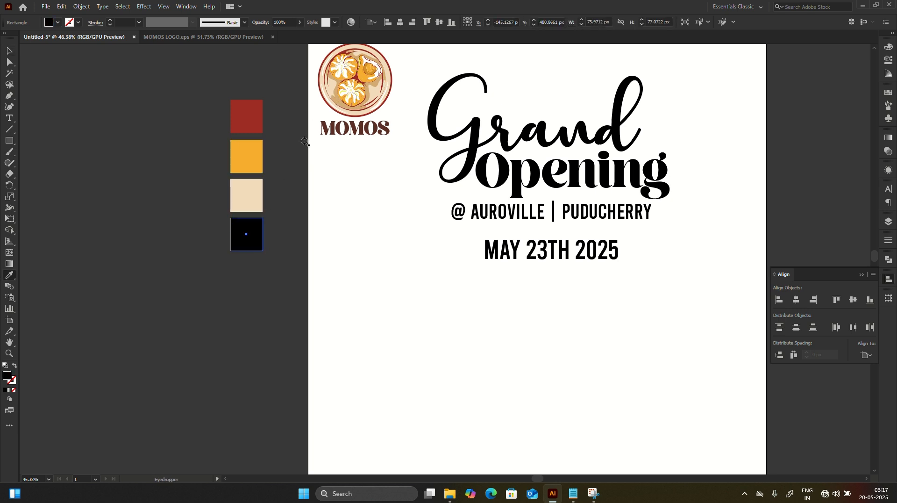
left_click(367, 73)
left_click(375, 60)
key("v")
left_click(343, 168)
key("z")
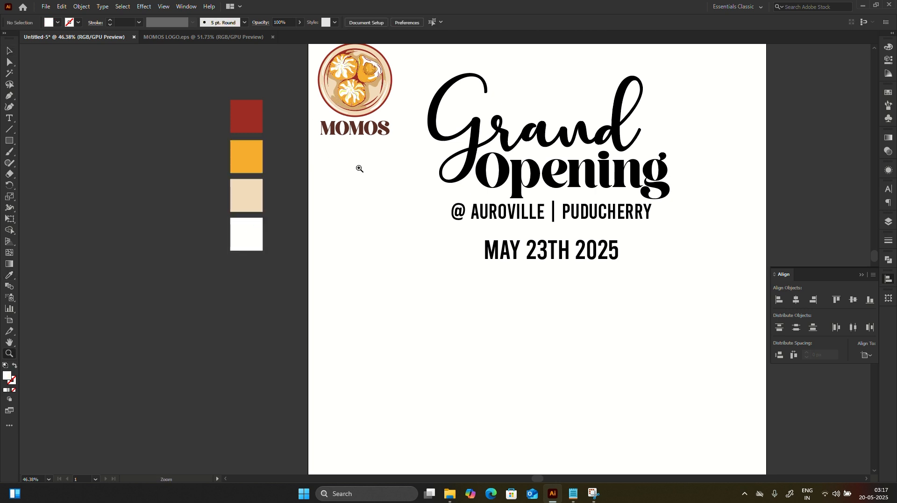
left_click_drag(360, 169, 327, 186)
left_click_drag(367, 218, 336, 213)
key("v")
left_click_drag(382, 264, 445, 155)
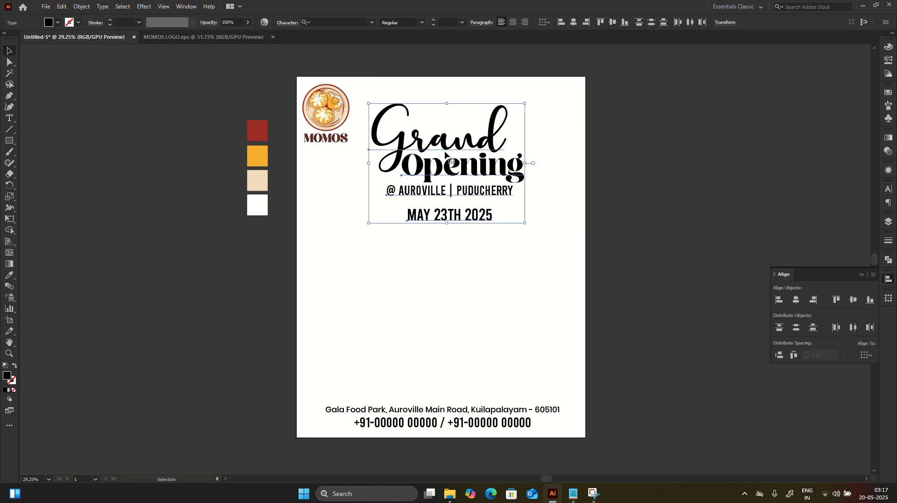
left_click(378, 250)
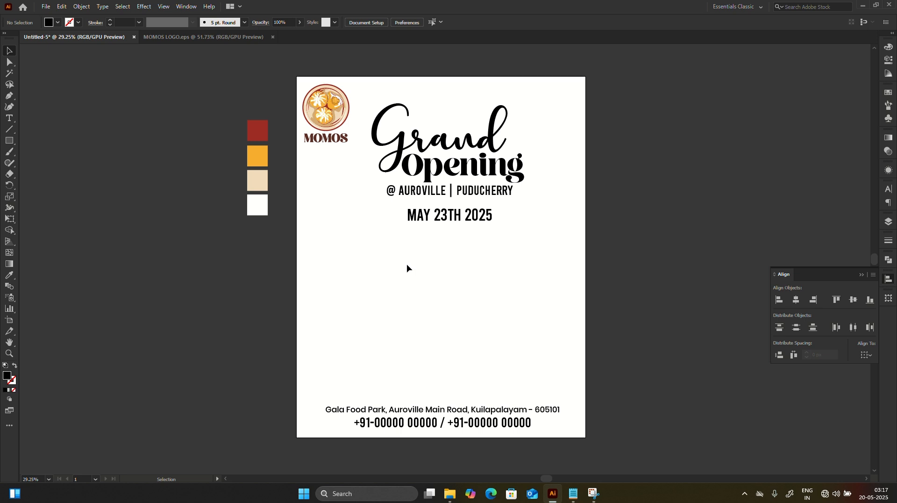
Step: Place MOMO.png and the three other dumpling PNGs from the Opening Poster folder as linked images on the canvas
left_click(46, 7)
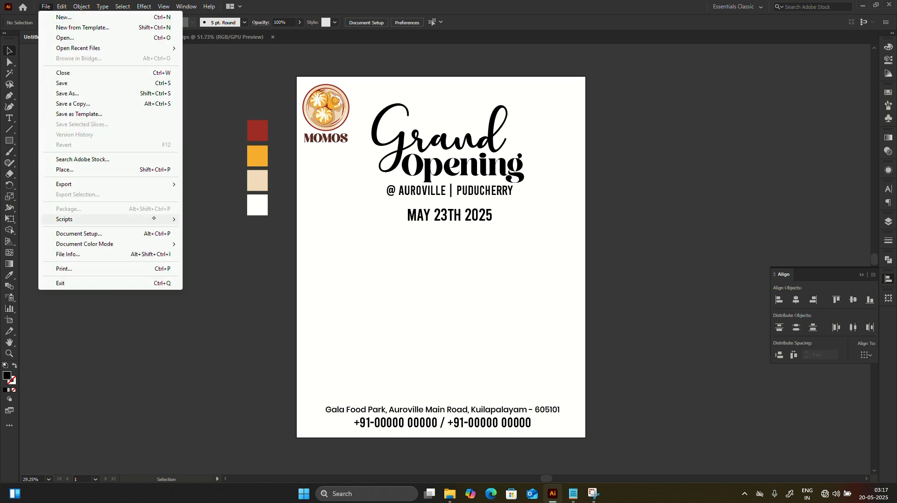
left_click(164, 169)
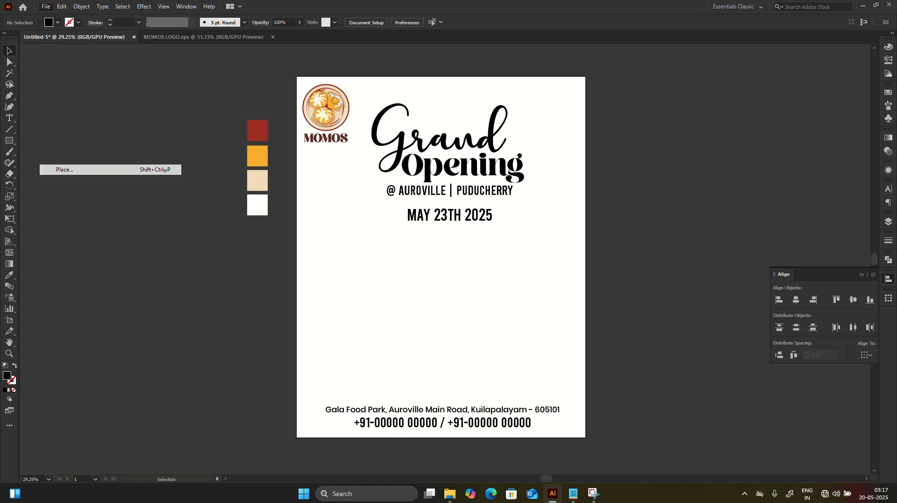
left_click_drag(257, 160, 395, 62)
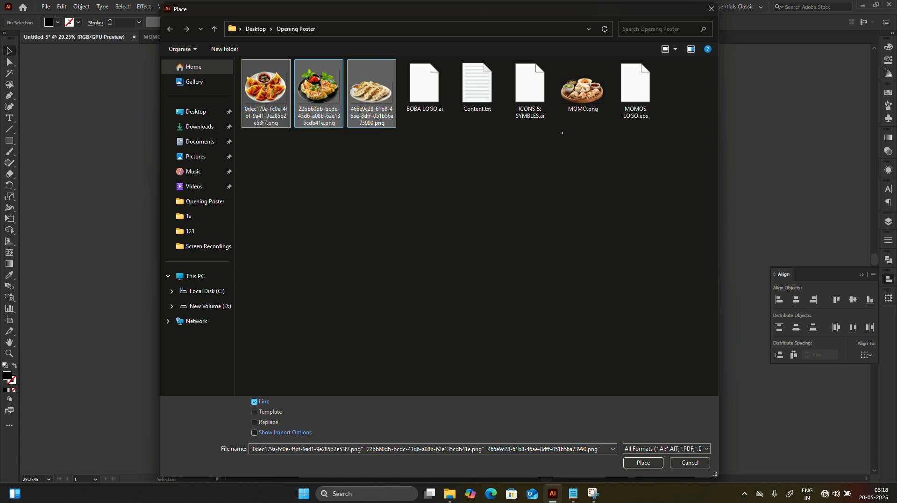
left_click(582, 94, "ctrl")
key("Return")
left_click(196, 270)
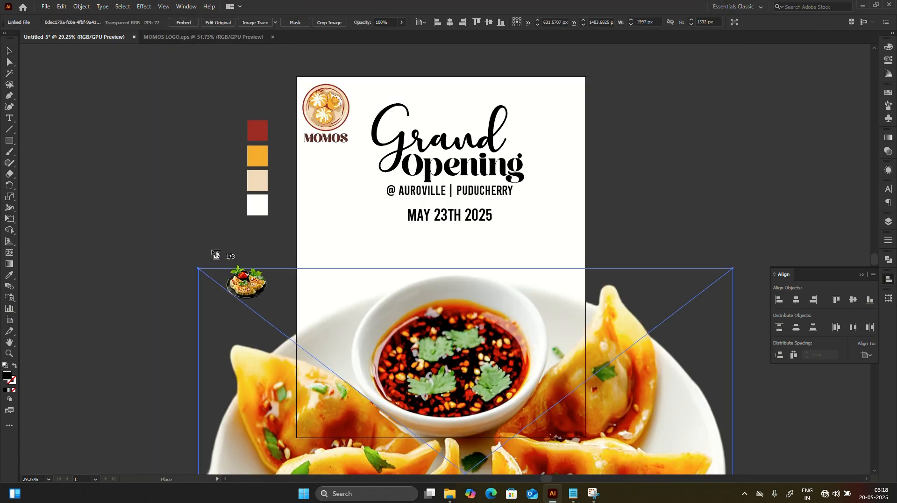
left_click(72, 187)
left_click(751, 154)
left_click(102, 120)
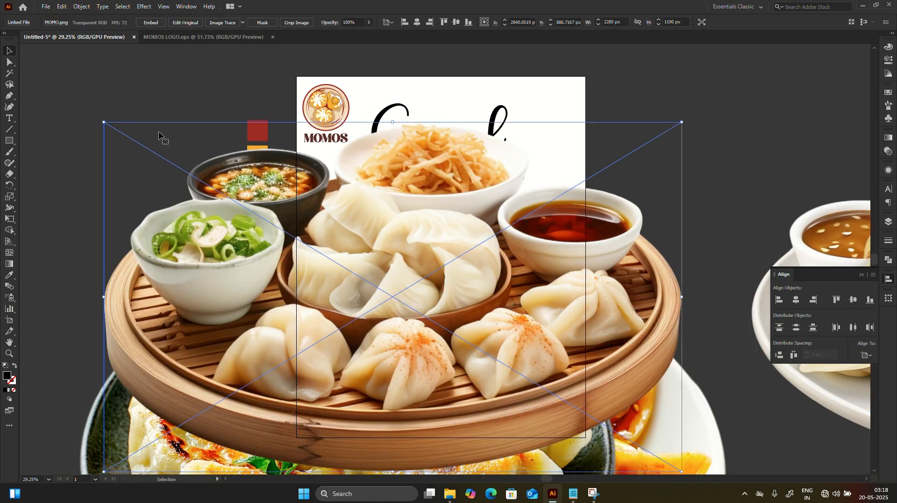
Step: Shrink the bamboo tray image to about 727 × 440 px and move it off the poster to the left
key("z")
left_click(429, 213, "alt")
key("v")
left_click_drag(274, 339, 369, 281)
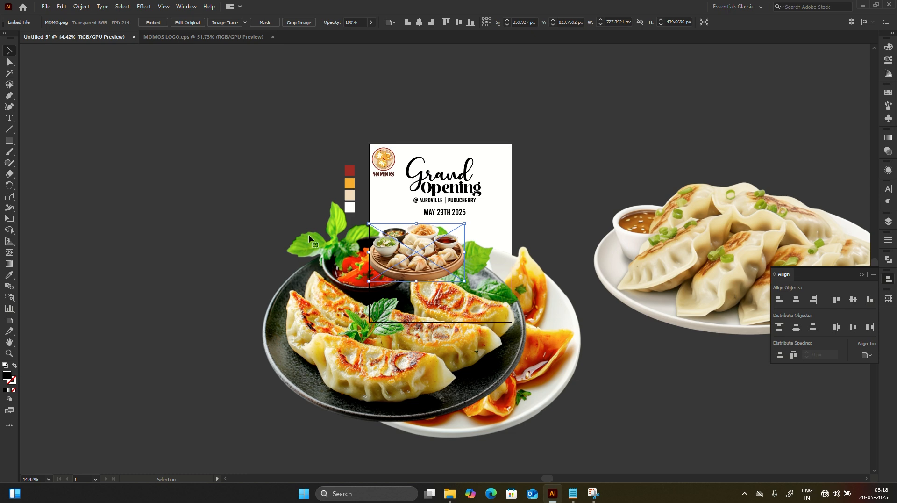
left_click_drag(406, 252, 190, 244)
Step: Scale down the three remaining plate images, making the black plate about 562 px wide, and clear them from the poster's centre
left_click(337, 224)
left_click_drag(521, 201, 300, 251)
left_click(505, 276)
left_click_drag(584, 241, 486, 311)
left_click_drag(677, 281, 541, 281)
left_click_drag(757, 183, 597, 238)
left_click(623, 218)
Step: Move the bamboo tray image onto the middle of the poster, just below the date
left_click(183, 276)
left_click_drag(184, 275, 418, 282)
scroll(418, 280, "up", 2)
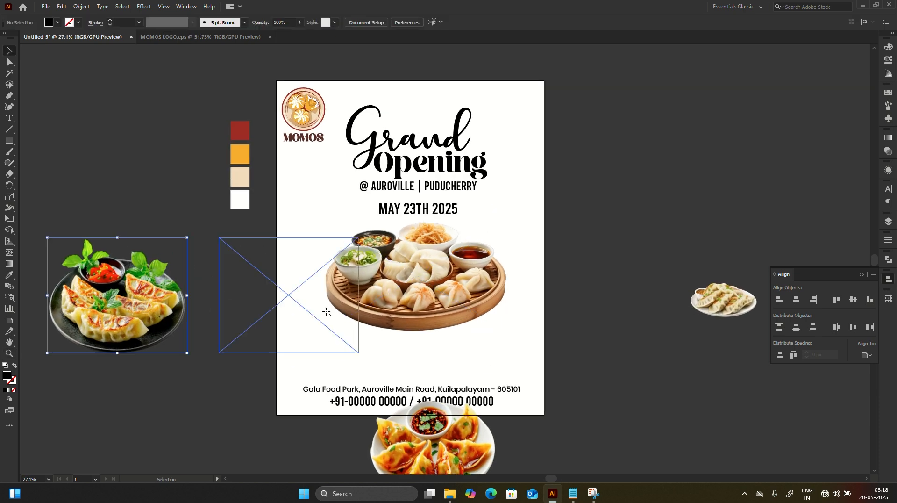
Step: Move the black plate image to the tray's lower left on the poster and shrink it to about 381 × 316 px
left_click_drag(326, 312, 351, 324)
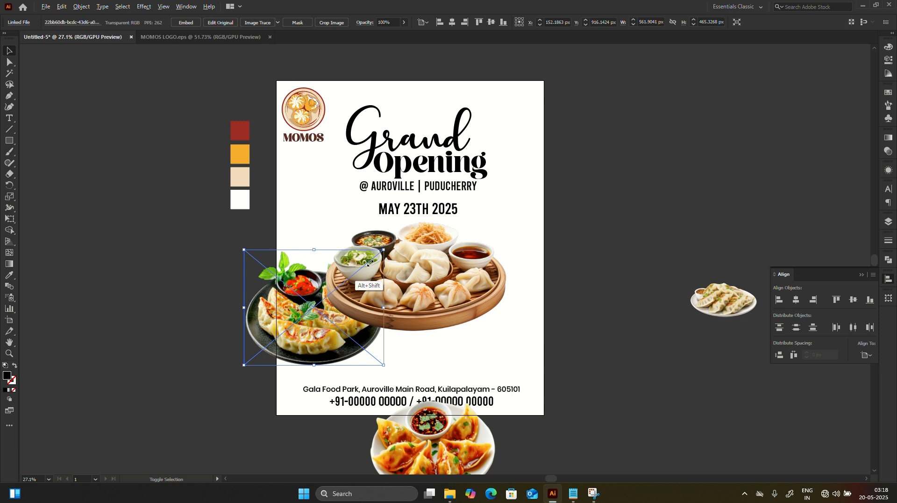
left_click_drag(370, 263, 363, 269)
left_click_drag(314, 310, 336, 339)
key("ctrl+shift+a")
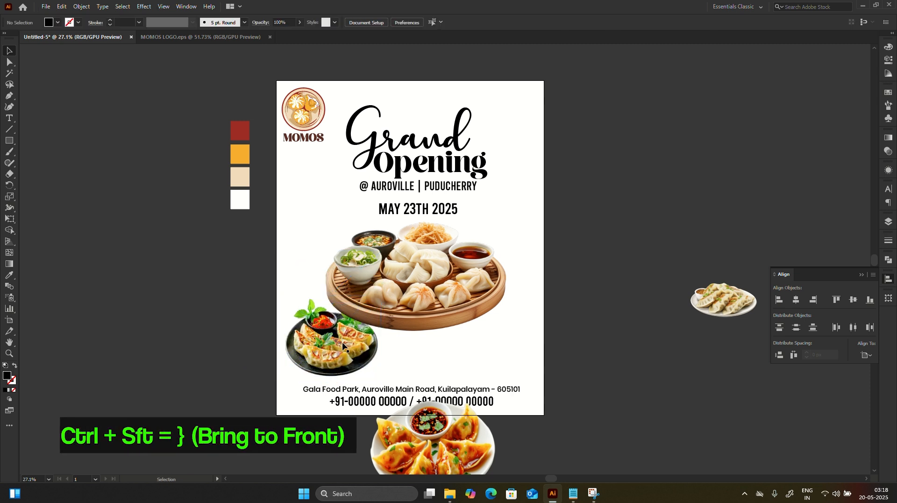
Step: Bring the black plate image to the front and move the small white dumpling plate onto the poster beside it, below the bamboo tray
left_click(337, 333)
right_click(347, 342)
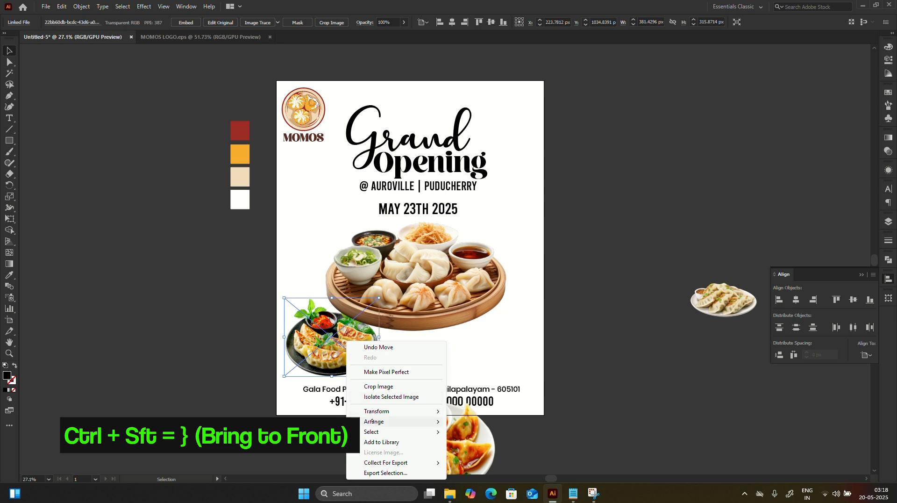
mouse_move(442, 423)
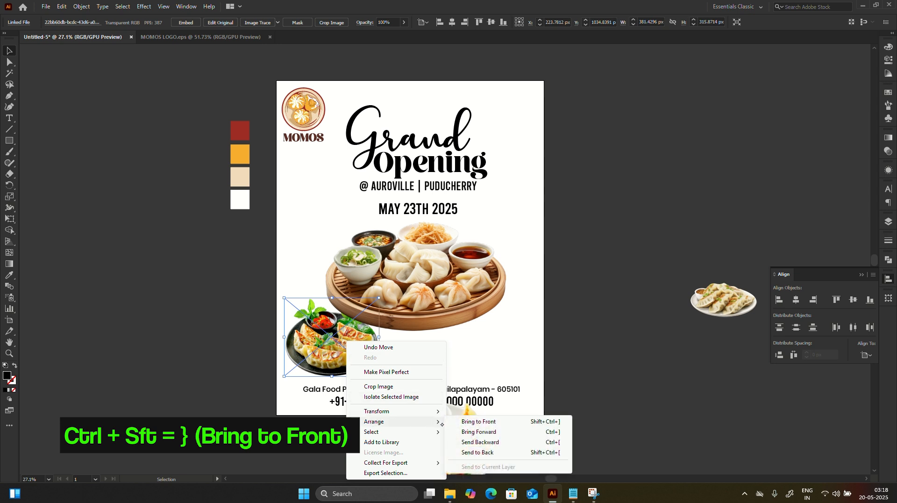
left_click(466, 422)
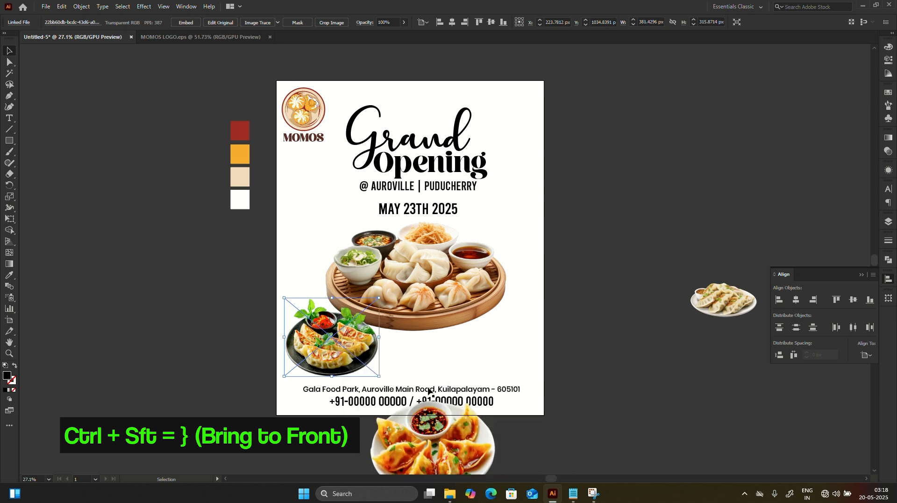
left_click(448, 329)
left_click_drag(710, 302, 403, 353)
Step: Shrink the bamboo tray image to about 604 × 365 px and shift it up to clear the plates below
left_click(398, 312)
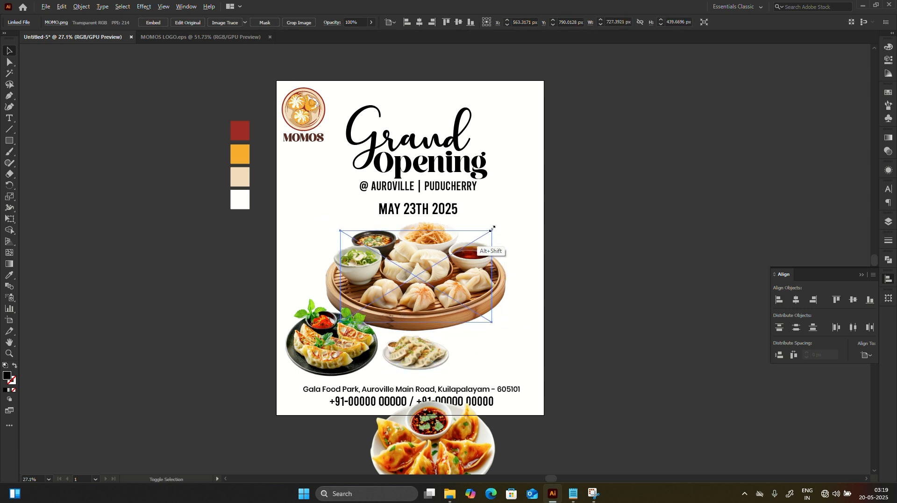
left_click_drag(500, 225, 484, 235)
left_click_drag(403, 299, 372, 309)
Step: Shrink the black plate image to about 286 × 237 px and move it and the white plate up closer to the tray
left_click(350, 337)
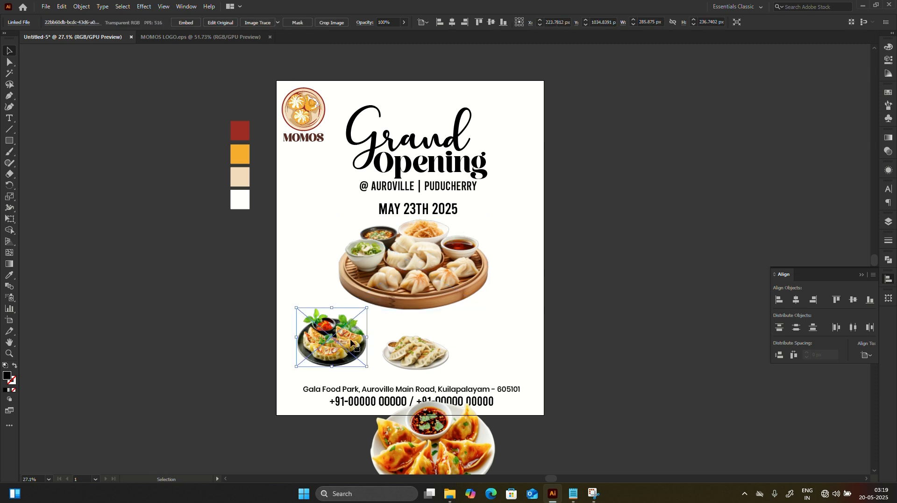
left_click_drag(354, 348, 349, 338)
left_click_drag(412, 353, 401, 335)
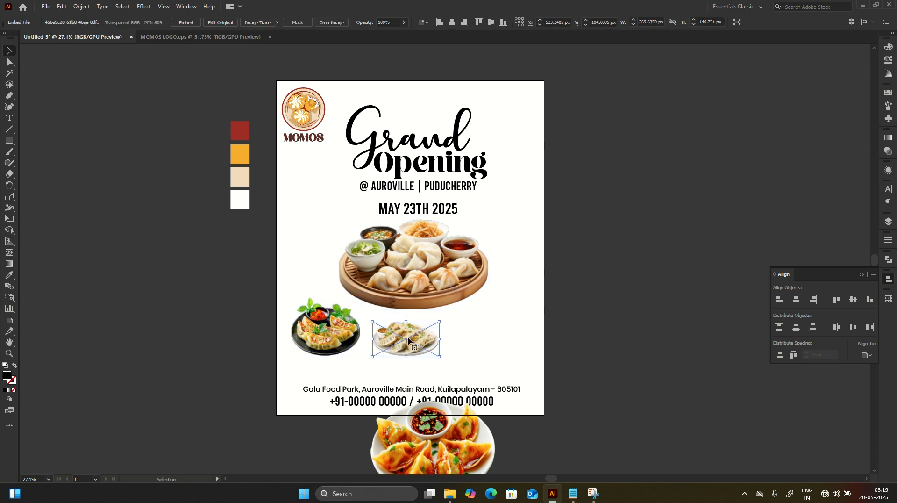
Step: Shrink the red-sauced dumpling plate and place it at the right end of the plate row, adjusting the white plate between the other two
left_click_drag(430, 446, 473, 362)
left_click_drag(547, 314, 519, 323)
mouse_move(542, 301)
left_mouse_down()
mouse_move(529, 311)
mouse_move(538, 304)
left_mouse_up()
left_click_drag(493, 329, 488, 330)
left_click_drag(409, 348, 415, 350)
Step: Enlarge the three plate images together to about 1073 × 281 px overall
left_click(355, 325, "shift")
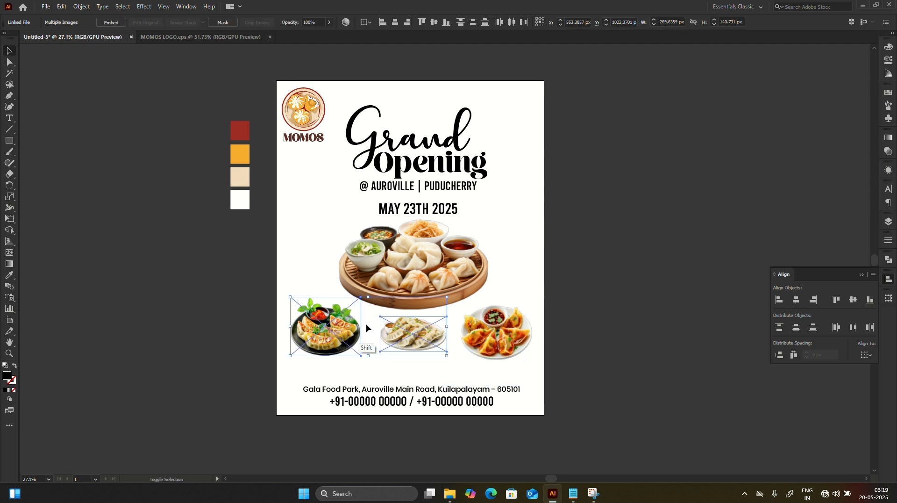
left_click(496, 336, "shift")
left_click_drag(534, 297, 546, 294)
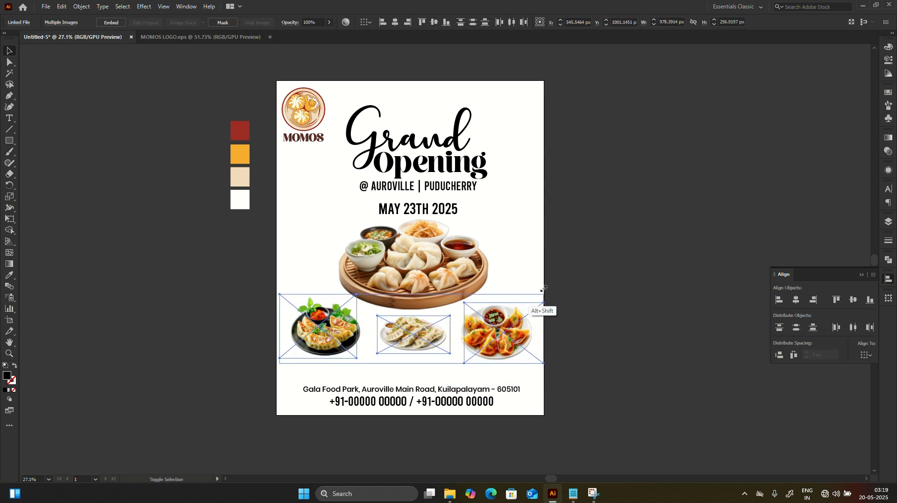
left_click(505, 327, "shift")
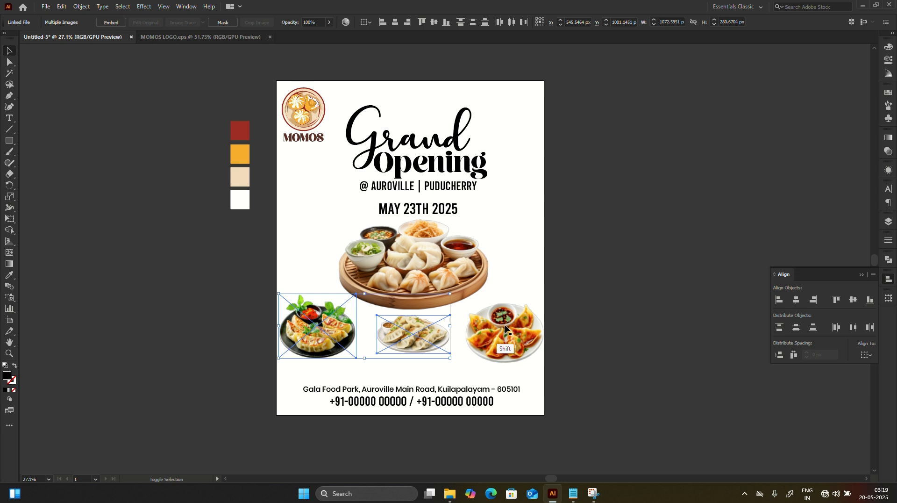
left_click(541, 285)
Step: Move the outer two plates inward from the poster's edges and lower the whole row of three plates below the tray
left_click_drag(333, 351, 344, 350)
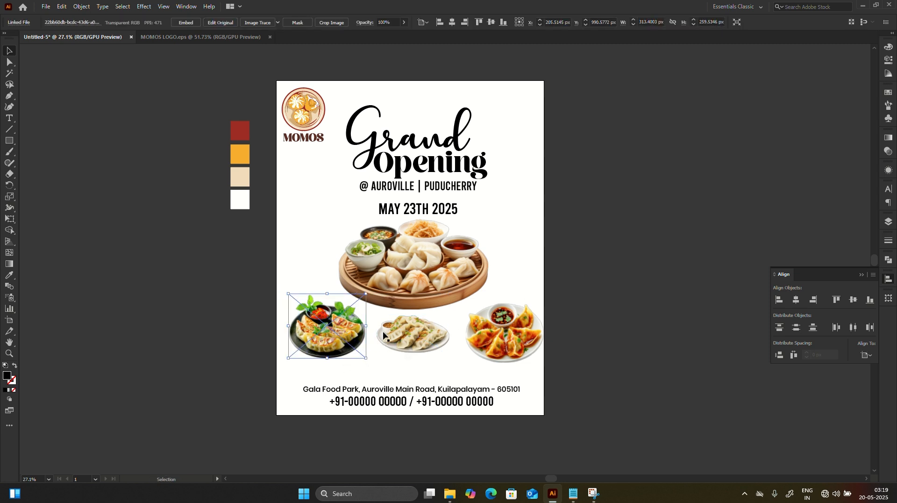
left_click_drag(495, 331, 403, 341)
left_click(345, 337)
left_click(401, 346, "shift")
left_click(461, 320, "shift")
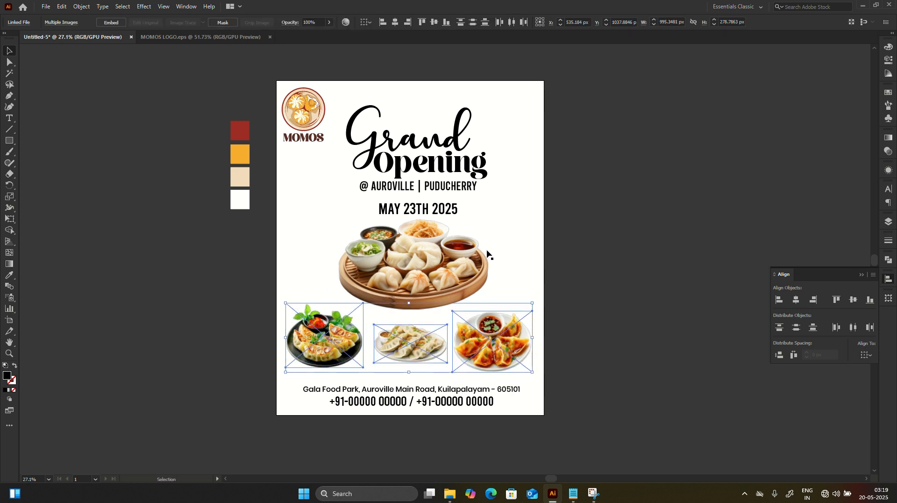
left_click(489, 251)
Step: Enlarge the bamboo tray image to about 772 × 467 px and the middle plate to about 317 × 219 px
left_click(458, 255)
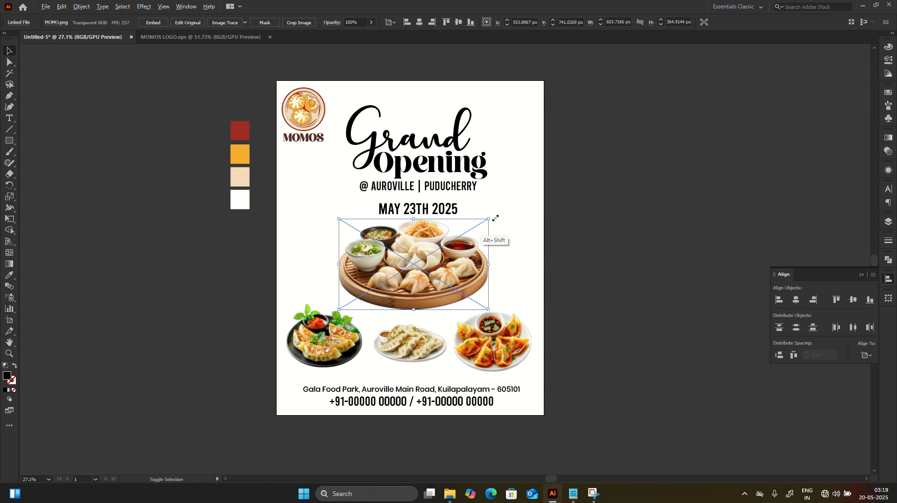
left_click_drag(502, 214, 532, 228)
left_click(546, 213)
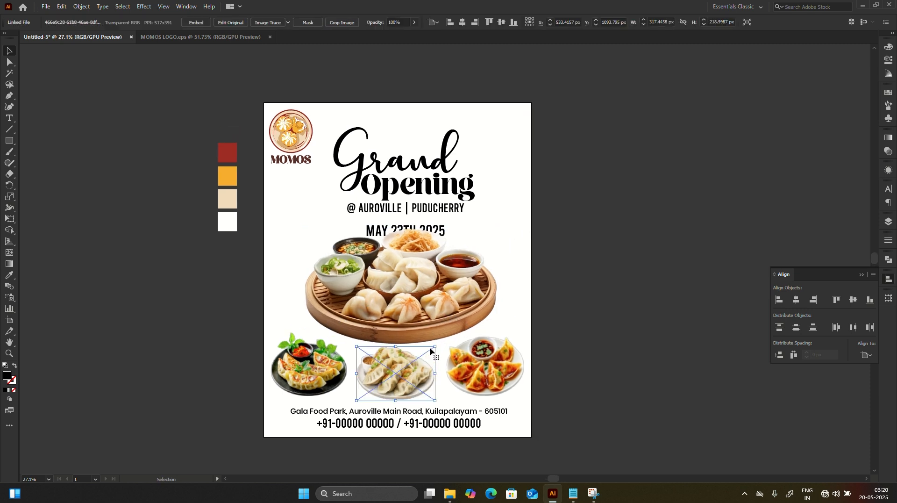
left_click(437, 318)
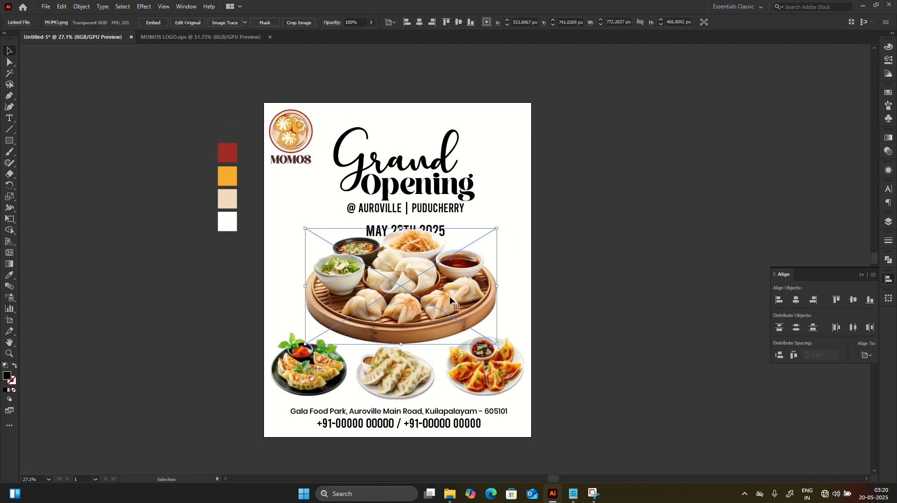
Step: Move the date up under the location line and reduce the bamboo tray image to about 697 × 422 px
left_click(411, 230)
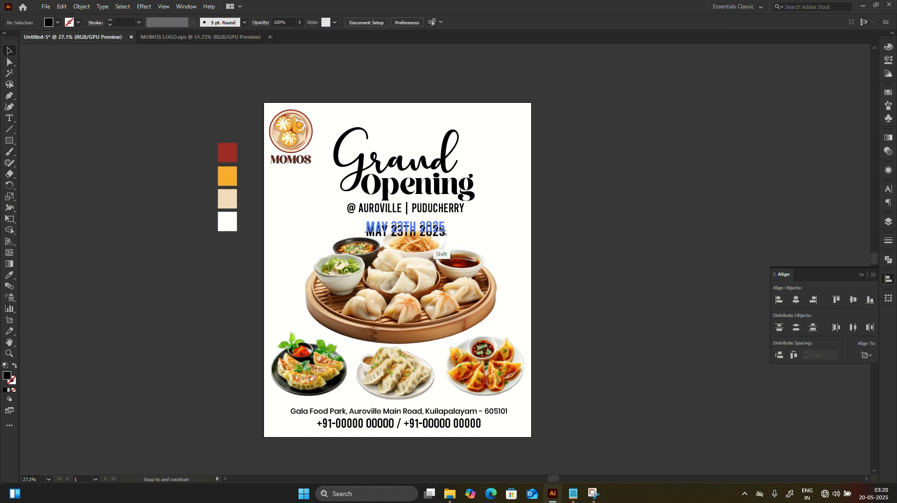
left_click_drag(412, 230, 411, 225)
left_click(493, 221)
left_click_drag(499, 210, 480, 256)
left_click(438, 290)
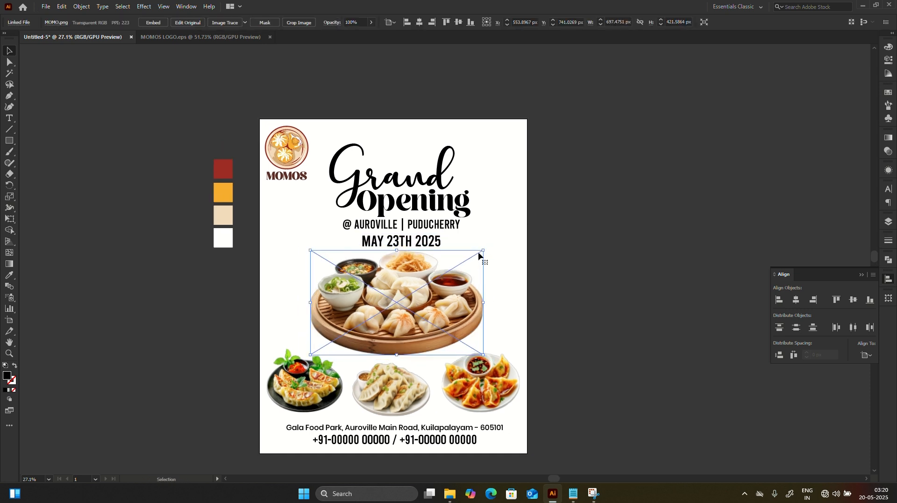
Step: Nudge the address and phone text slightly down, away from the plates
left_click(505, 235)
scroll(318, 405, "down", 2)
scroll(318, 405, "left", 1)
left_click_drag(348, 392, 356, 377)
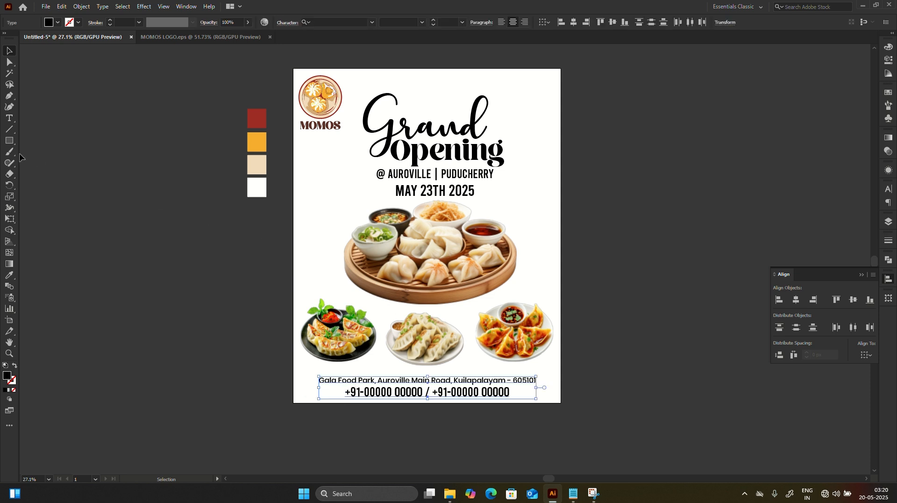
Step: Draw a full-width footer rectangle about 1080 × 117 px behind the address and phone text, centred horizontally on the poster
left_click(10, 140)
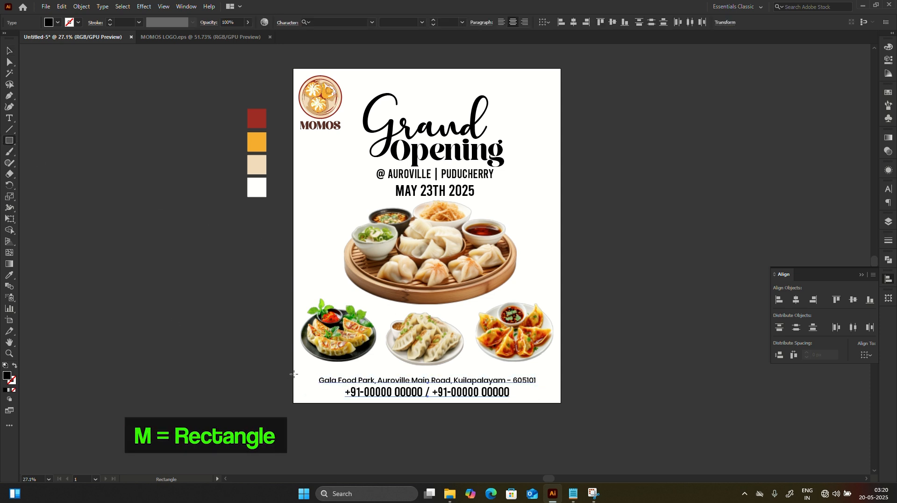
left_click_drag(293, 377, 561, 403)
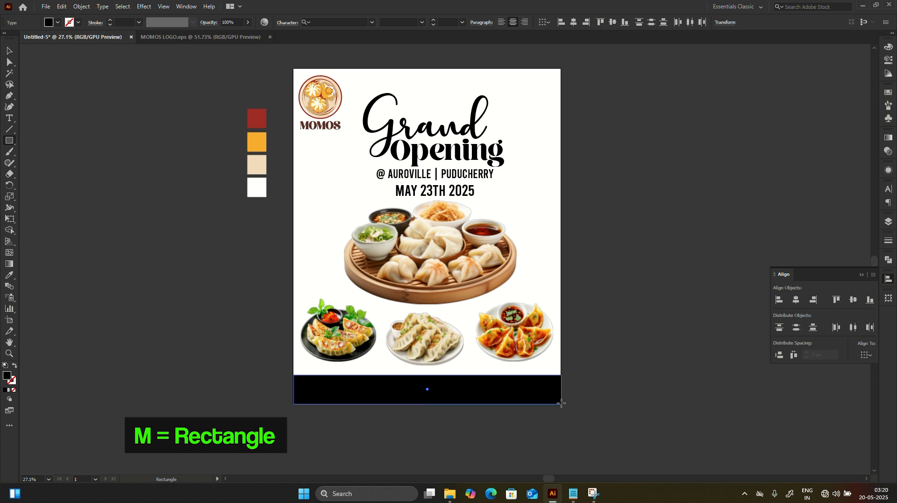
left_click(797, 299)
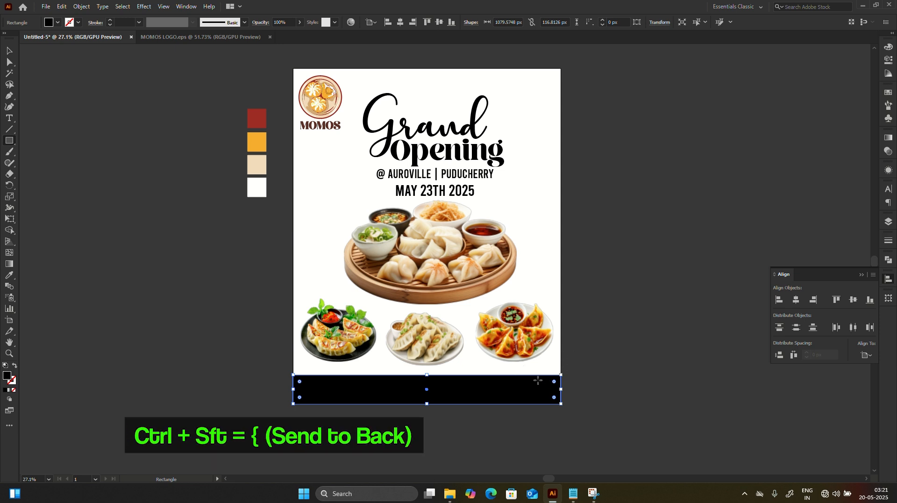
key("ctrl+shift+bracketleft")
Step: Fill the footer rectangle with the dark red sampled from the brand colour swatches
key("v")
key("i")
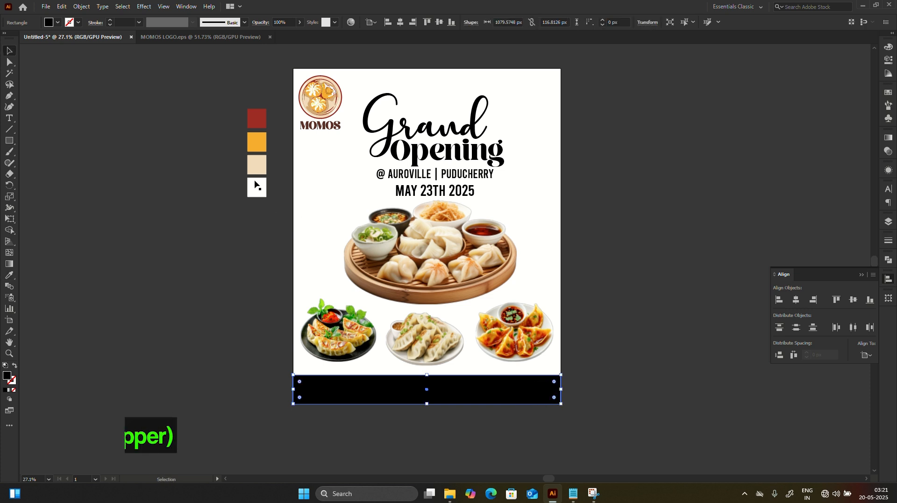
left_click(257, 115)
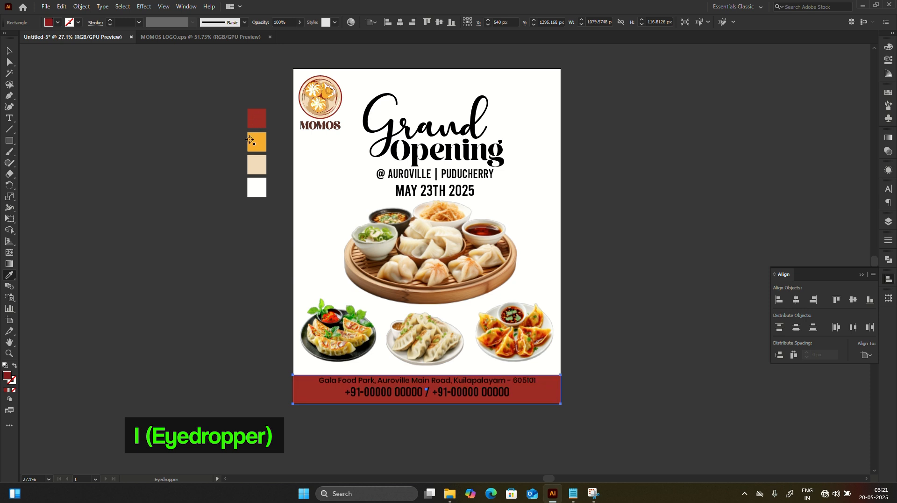
key("v")
Step: Colour the address and phone text with the orange sampled from the brand colour swatches
left_click(348, 384)
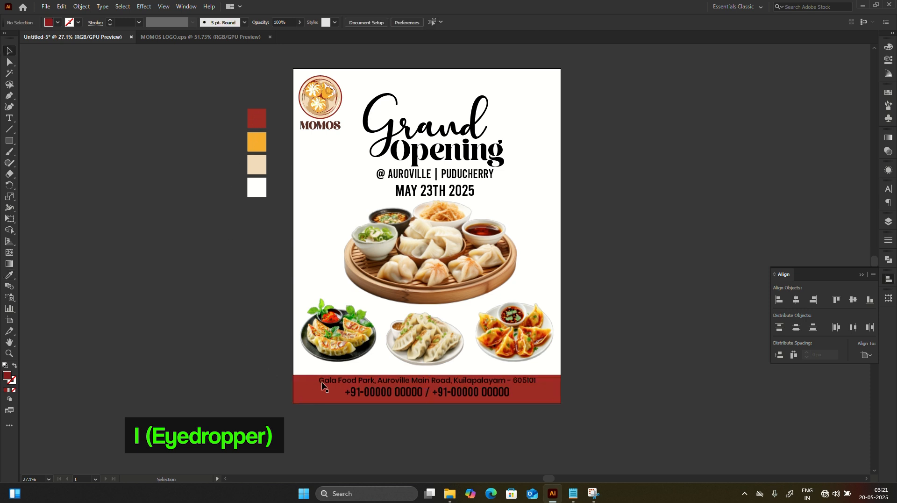
left_click(358, 392, "shift")
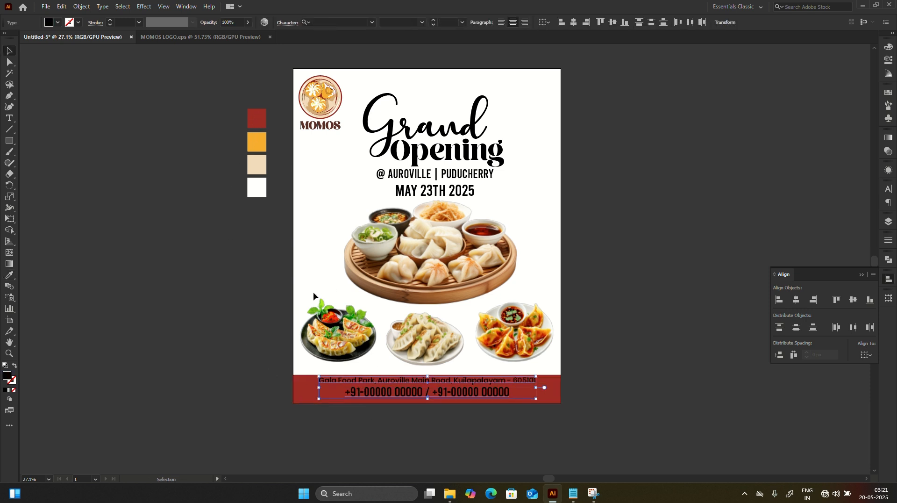
key("i")
left_click(257, 142)
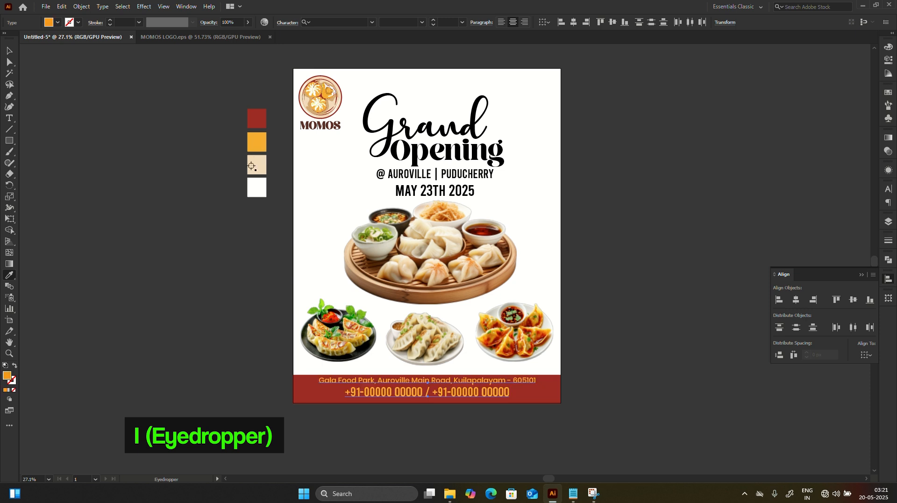
key("v")
left_click(278, 330)
Step: Right-align the address and phone text, shrink it slightly and position it at the right end of the red footer
key("z")
left_click(429, 381)
key("v")
left_click(437, 318)
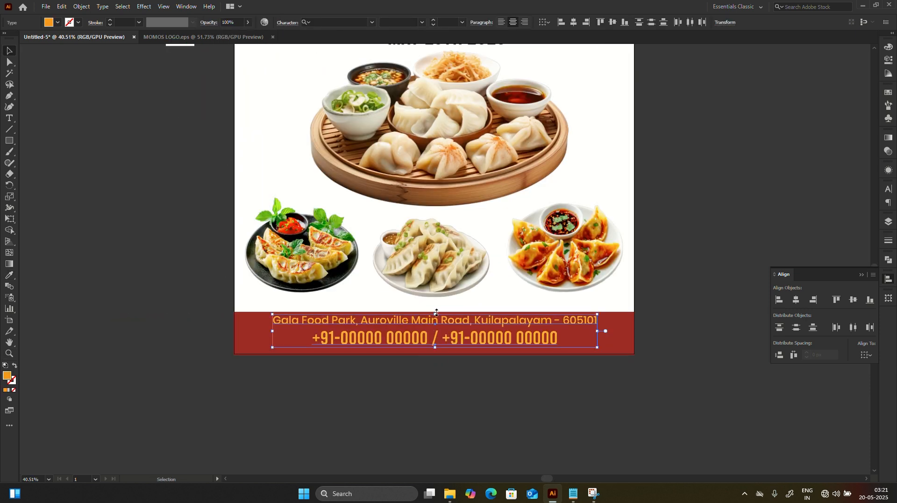
key("ctrl+shift+r")
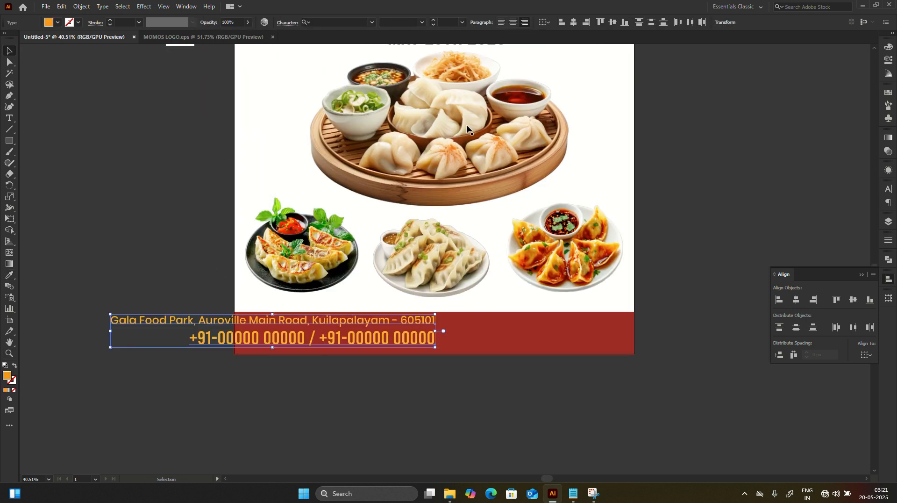
left_click_drag(427, 343, 612, 328)
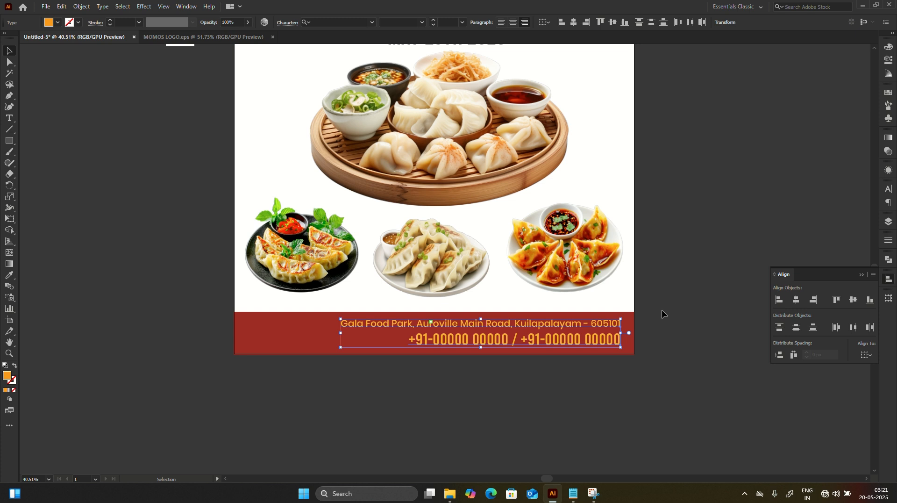
left_click(698, 297)
left_click_drag(698, 296, 727, 280)
Step: Duplicate the red footer bar in front and narrow the copy to about 206 px at the footer's left end
left_click(333, 326)
left_click(320, 342)
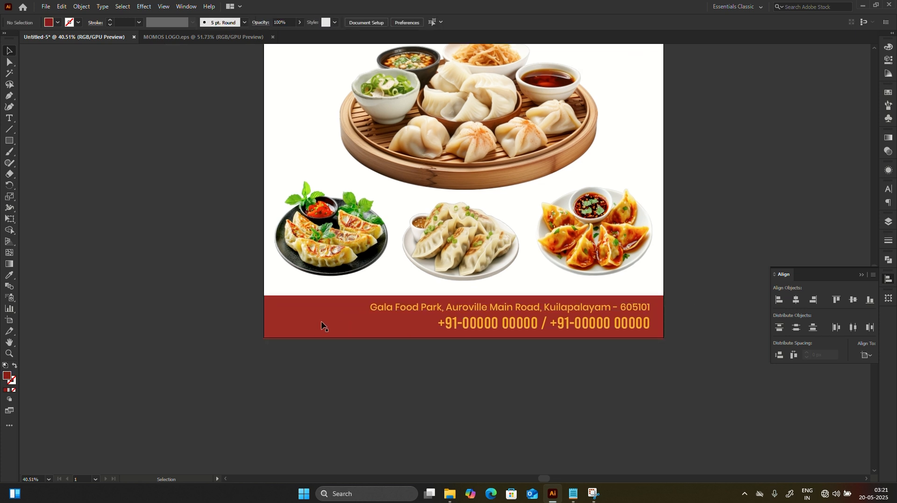
left_click(322, 326)
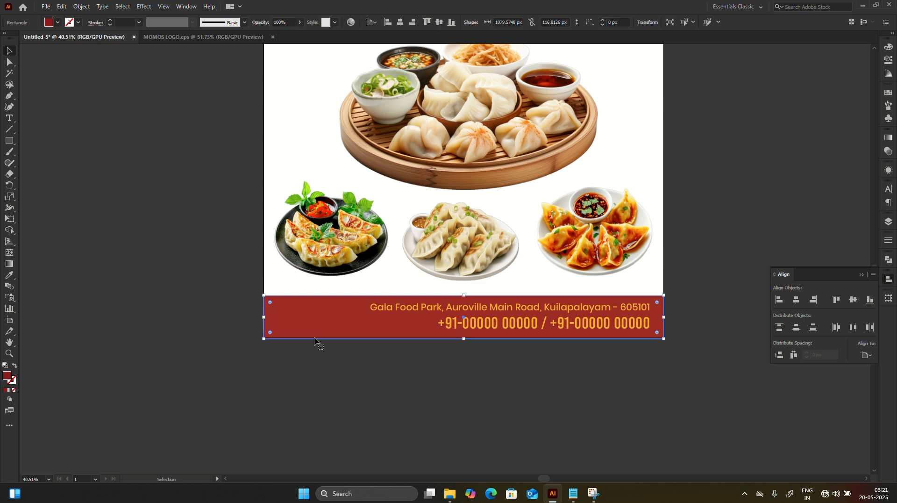
key("ctrl+shift+bracketright")
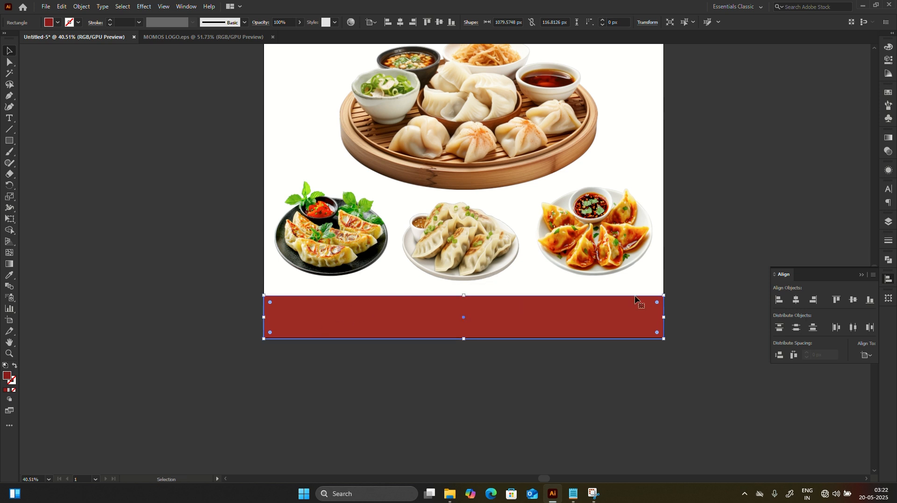
left_click_drag(665, 317, 340, 317)
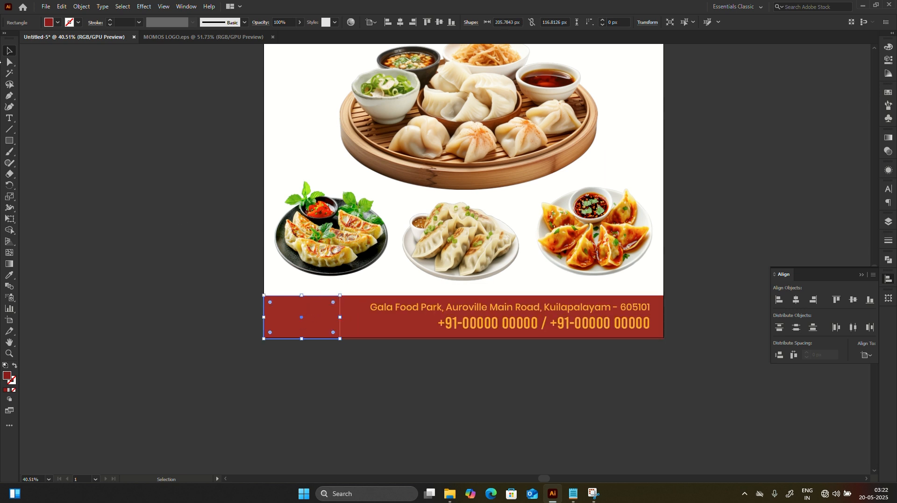
Step: Slant the narrow bar's right edge by pulling its upper corner outward, and fill the shape with the address text's orange
left_click(10, 62)
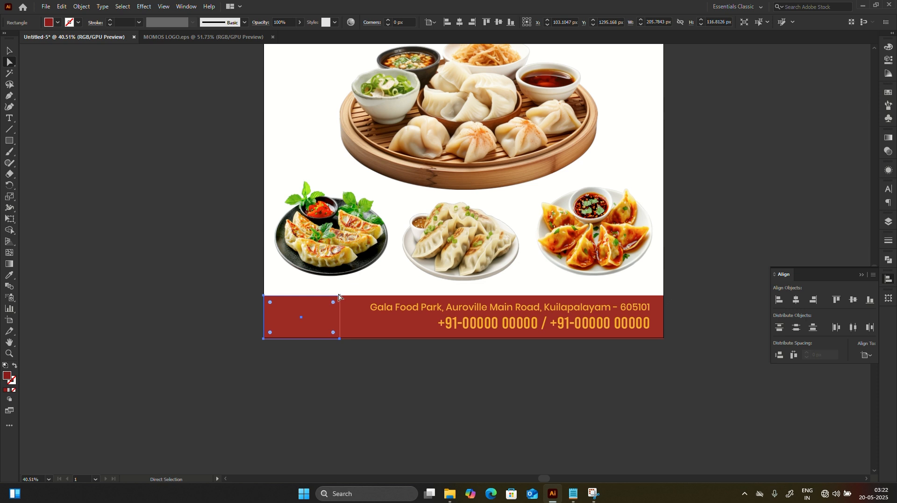
left_click_drag(338, 296, 360, 296)
key("i")
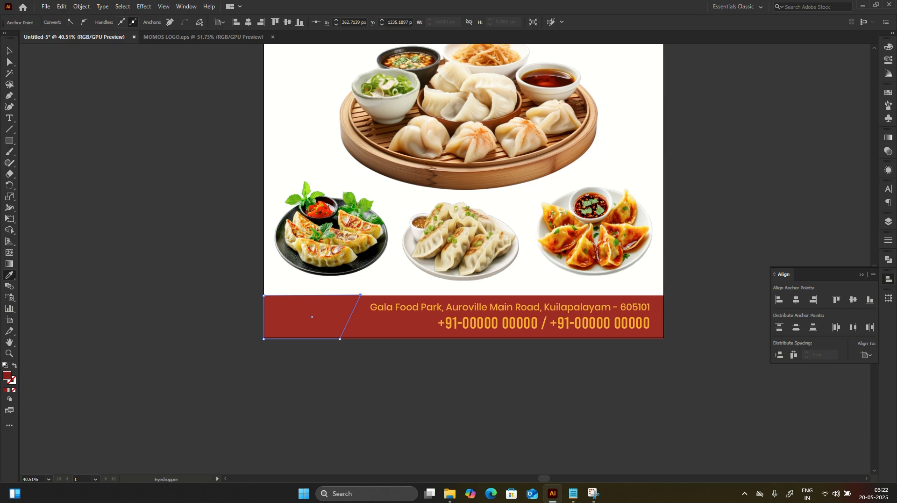
left_click(405, 307)
key("v")
left_click(352, 353)
key("z")
mouse_move(332, 325)
left_mouse_down()
mouse_move(386, 304)
mouse_move(341, 310)
left_mouse_up()
key("v")
key("z")
left_click_drag(389, 331, 328, 337)
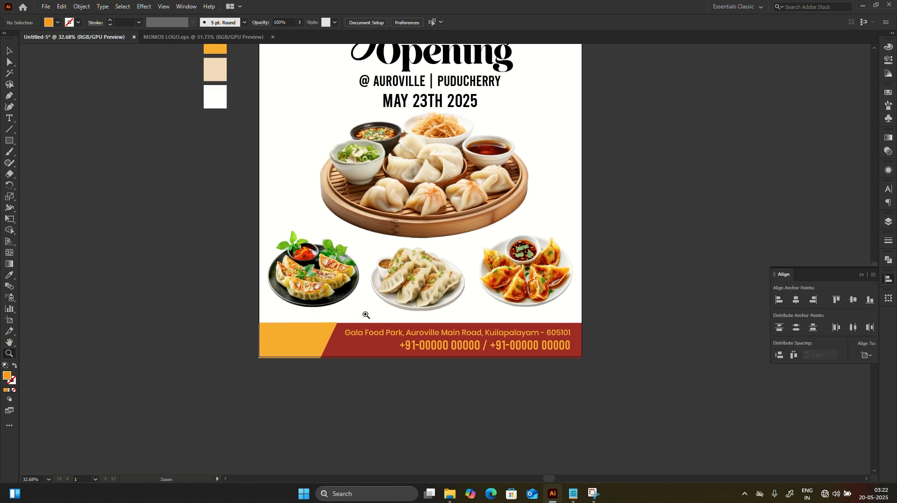
Step: Copy all the icons and symbols from ICONS & SYMBLES.ai into the poster document and park them below the artboard
left_click_drag(364, 313, 397, 361)
key("v")
key("z")
key("v")
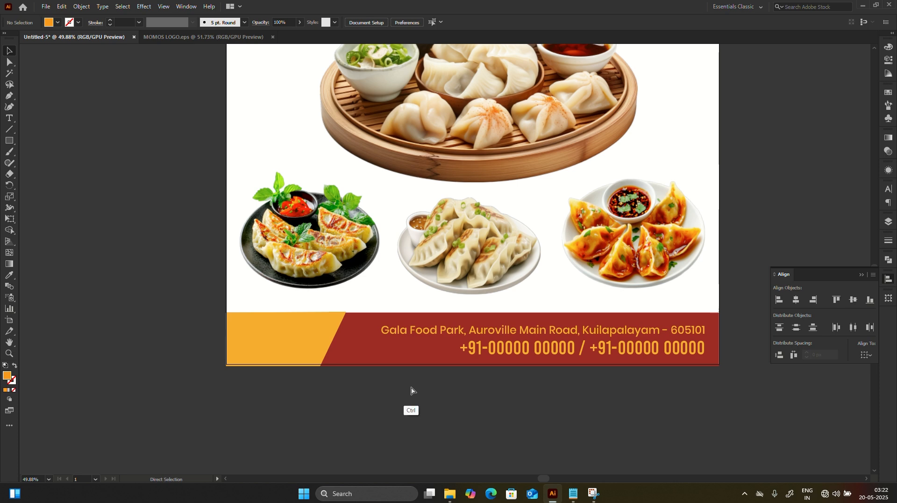
key("ctrl+o")
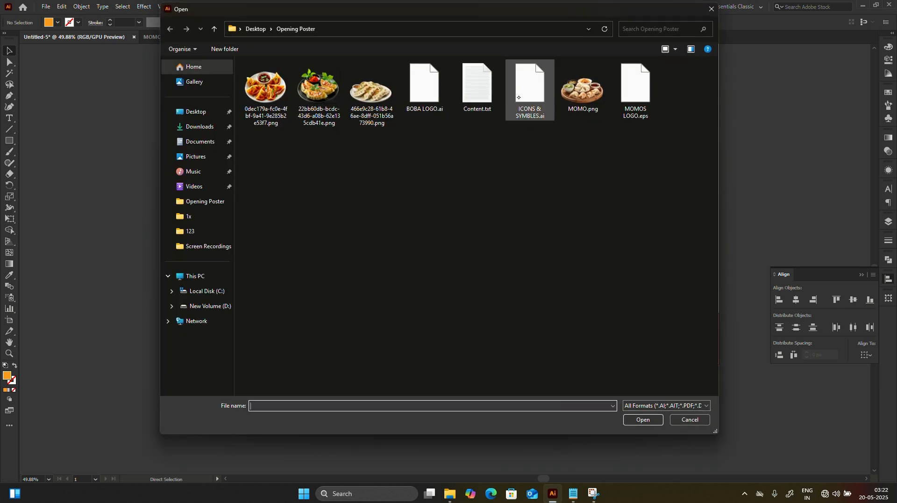
left_click(530, 89)
left_click(643, 419)
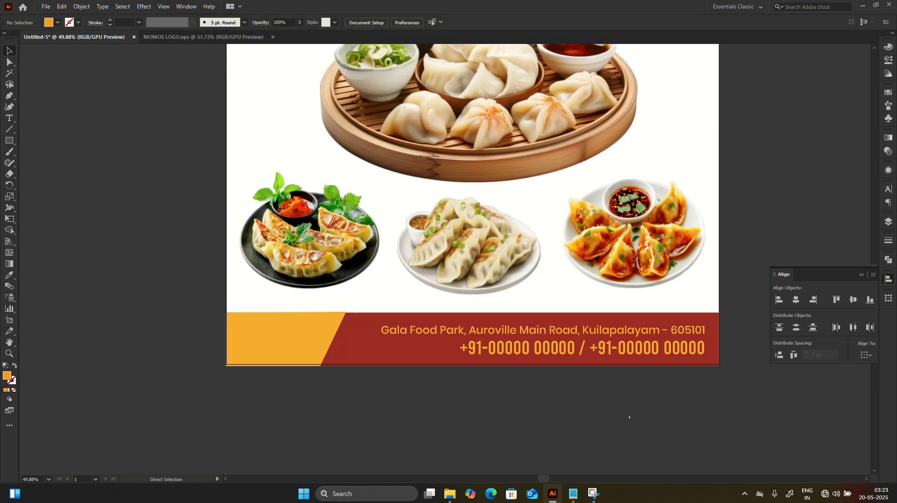
key("ctrl+c")
left_click(98, 41)
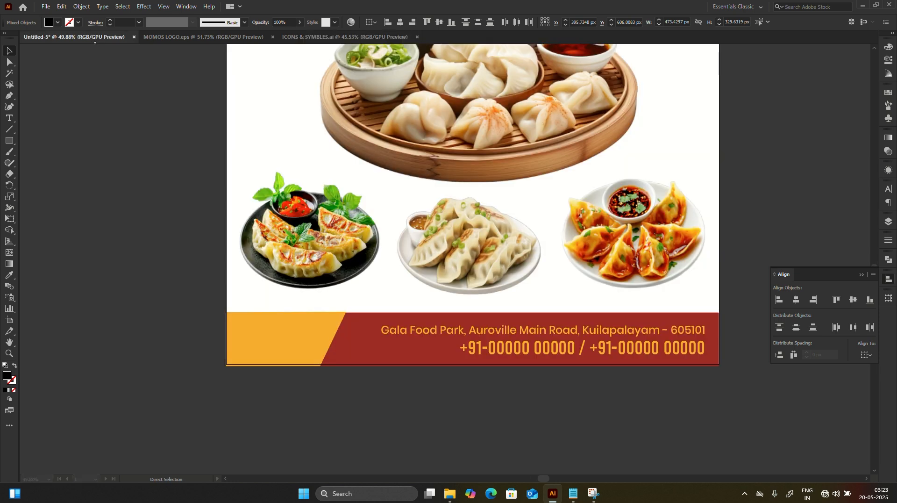
key("ctrl+v")
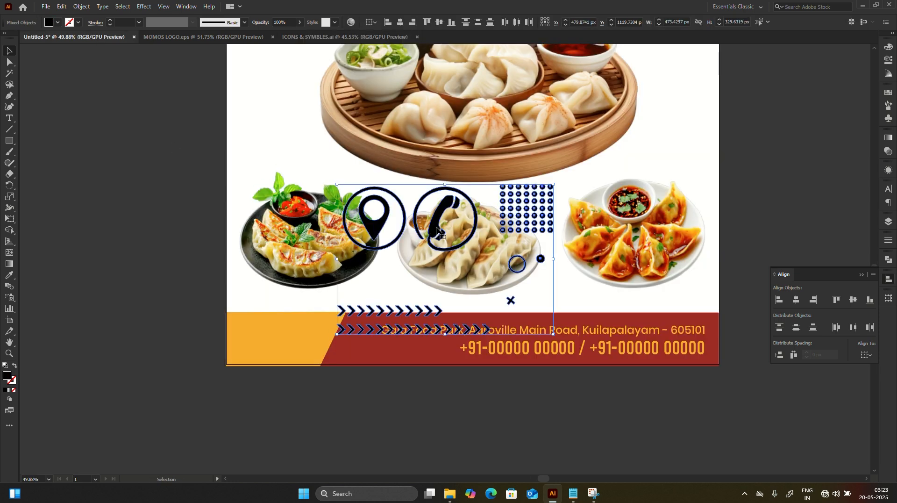
left_click_drag(436, 229, 155, 356)
key("ctrl+minus")
left_click_drag(221, 286, 400, 283)
Step: Place the phone icon just before the phone numbers in the footer, shrink it to about 36 px and colour it the text's orange
left_click(259, 335)
left_click(390, 327)
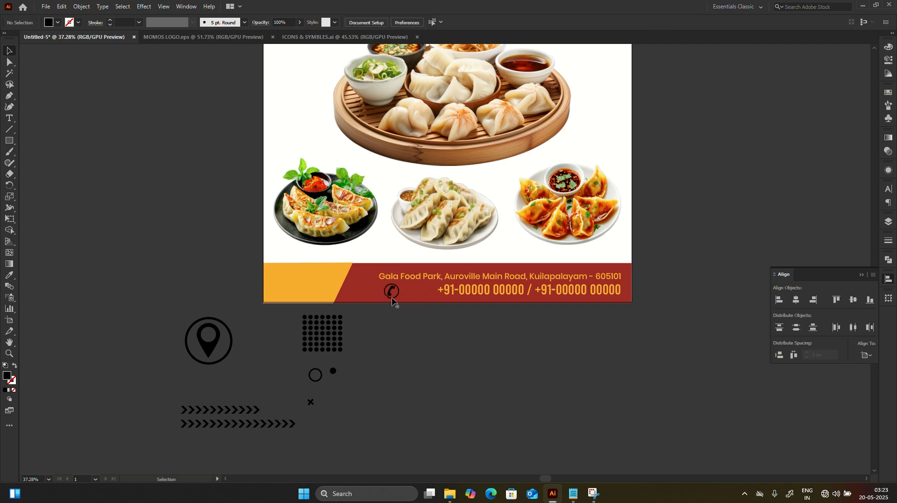
scroll(392, 300, "up", 2)
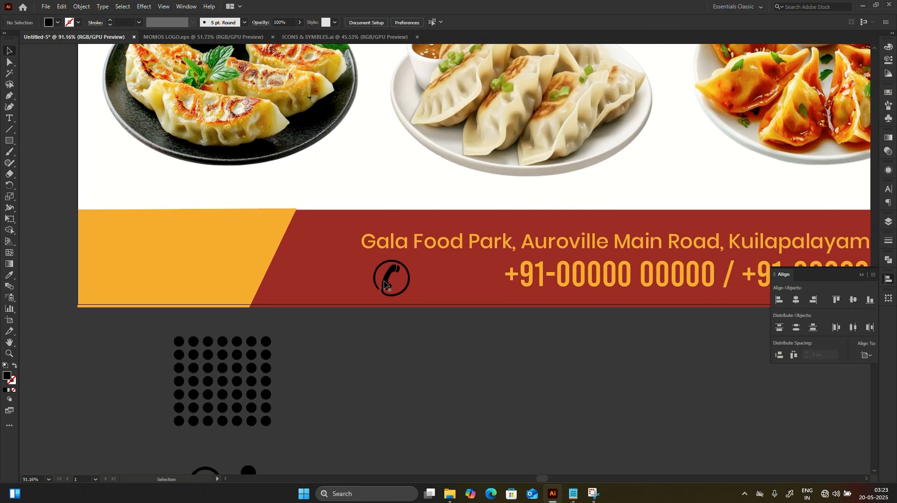
left_click_drag(385, 284, 469, 279)
left_click_drag(390, 335, 457, 258)
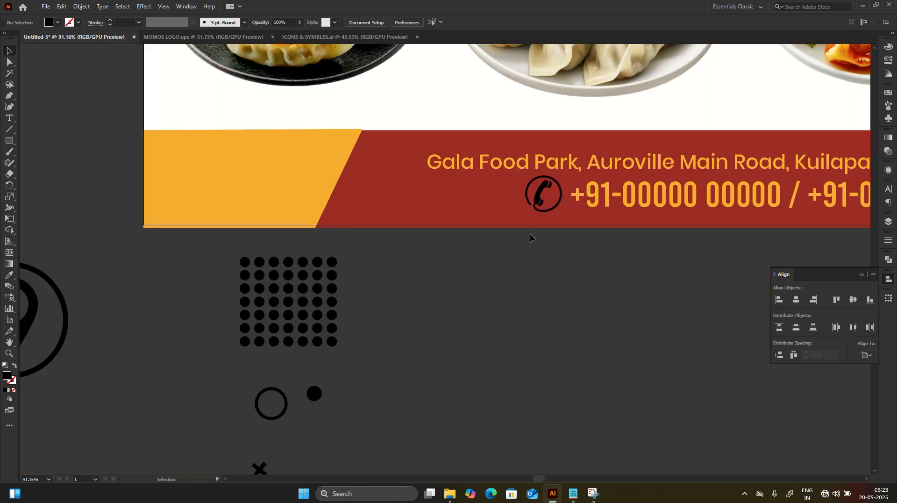
left_click(541, 206)
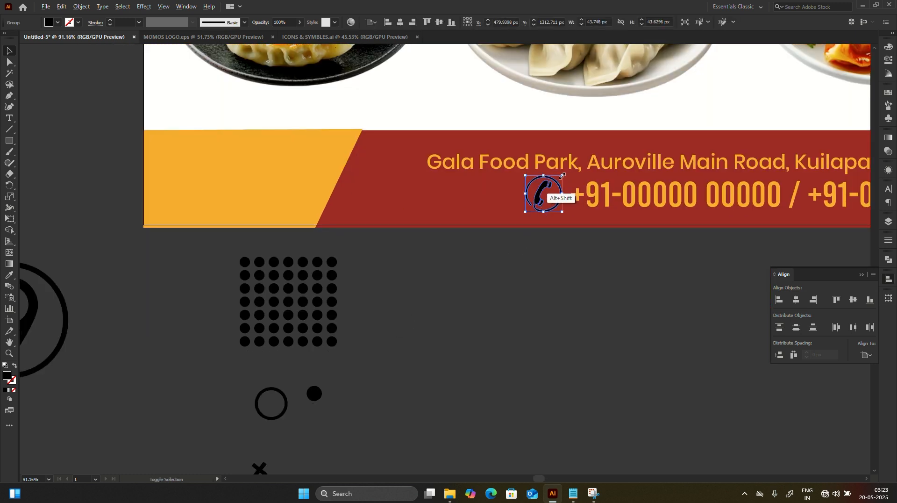
left_click_drag(559, 177, 559, 179)
key("i")
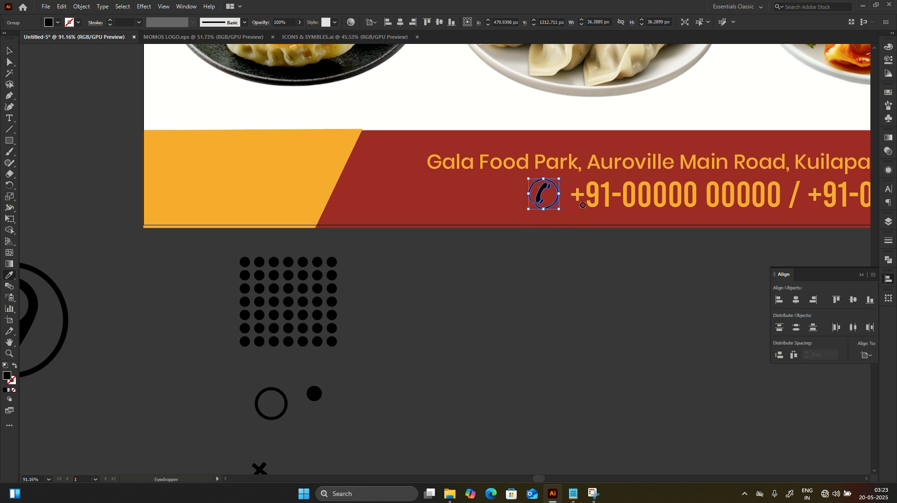
left_click(588, 197)
key("v")
left_click(460, 256)
Step: Place the location pin icon just before the footer address, scale it to about 43 px and colour it the text's orange
left_click_drag(460, 256, 522, 235)
left_click_drag(75, 312, 489, 307)
left_click_drag(543, 237, 513, 265)
left_click_drag(486, 294, 479, 125)
key("i")
left_click(496, 141)
key("v")
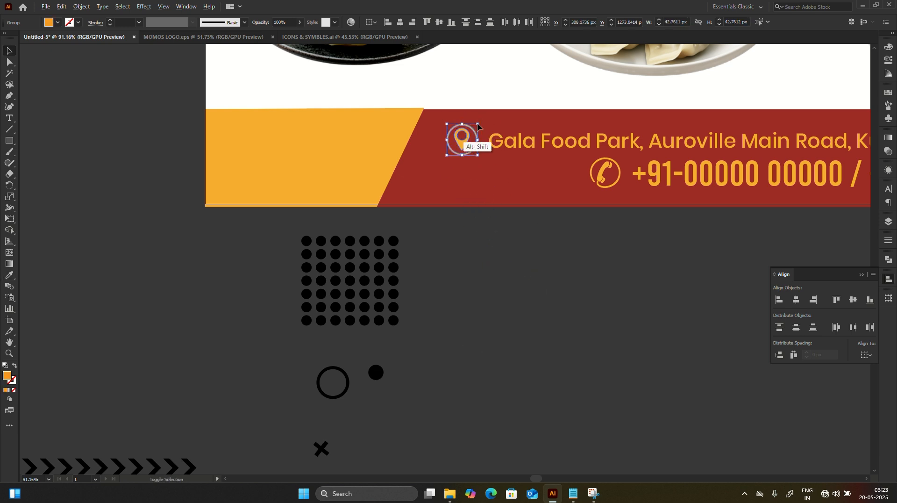
left_click(513, 282)
left_click_drag(513, 283, 489, 287)
Step: Draw an orange circle about 36 px wide below the footer and pull its lowest anchor down into a sharp pin tip
key("l")
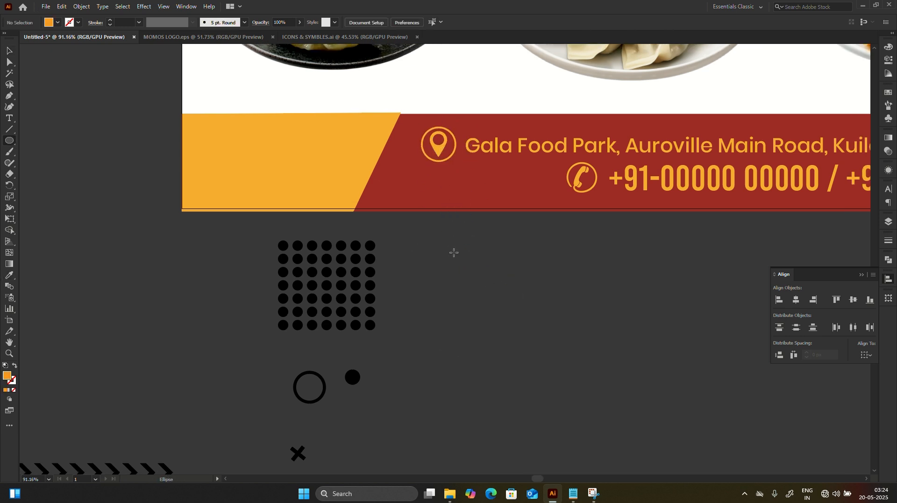
left_click_drag(463, 253, 494, 284)
key("v")
key("a")
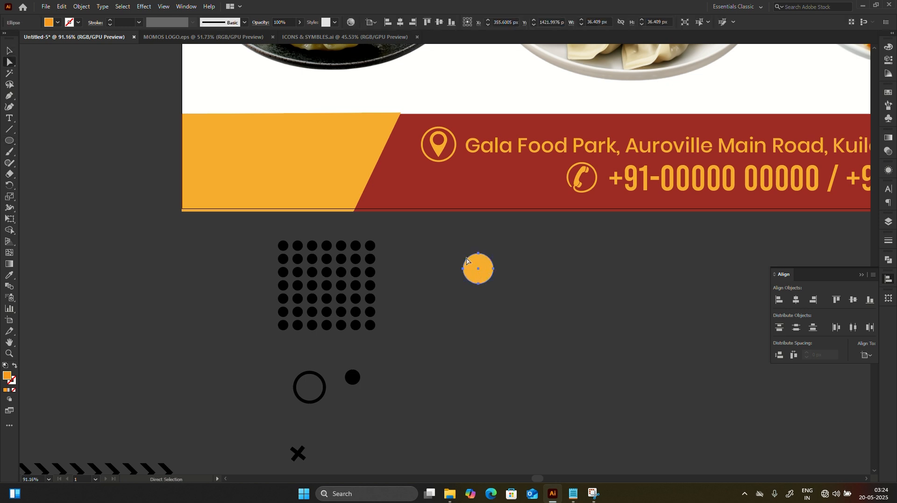
left_click(478, 284)
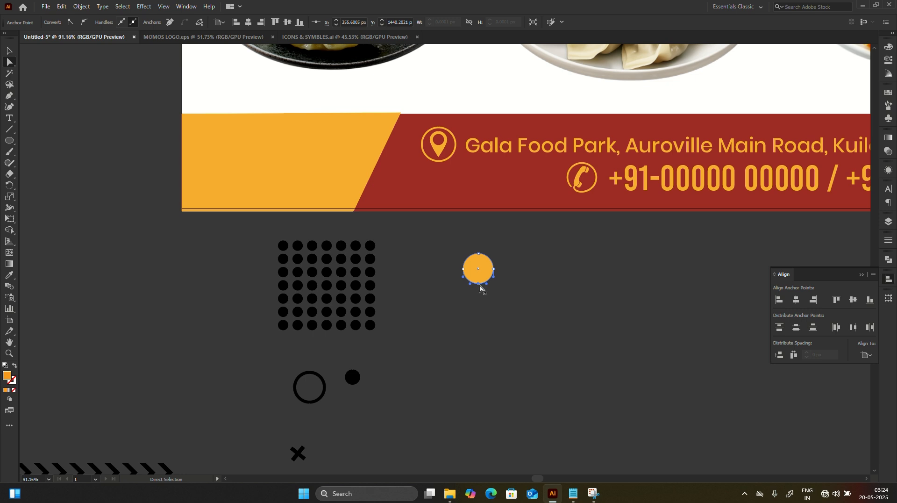
left_click_drag(479, 285, 478, 302)
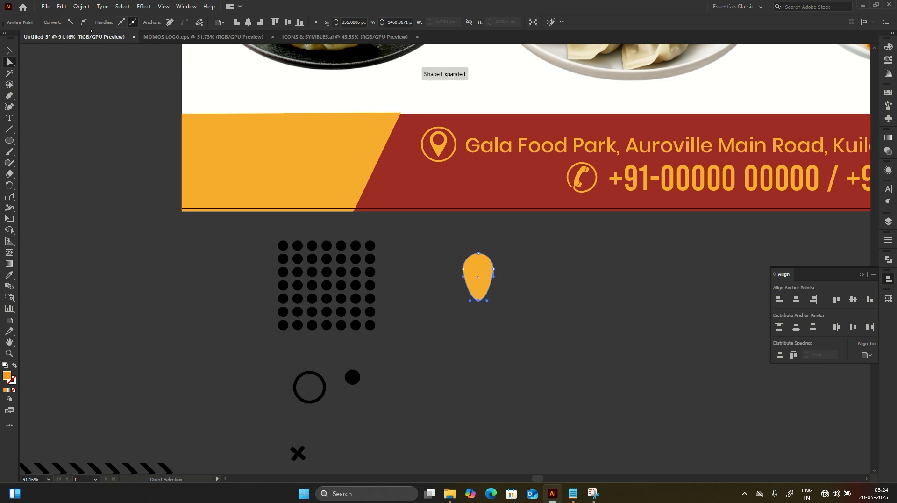
left_click(69, 22)
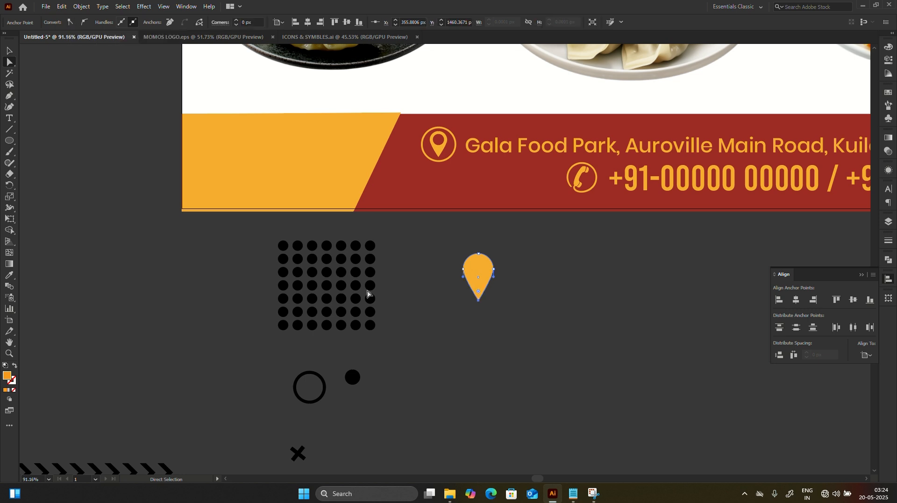
key("v")
left_click(496, 282)
Step: Draw a small circle inside the pin's round head and cut it out of the pin with Minus Front
key("l")
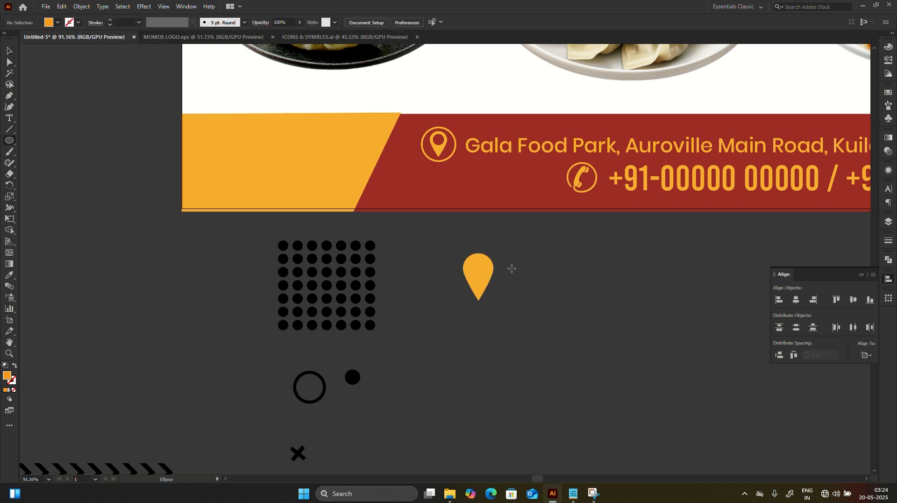
mouse_move(519, 261)
left_mouse_down()
mouse_move(536, 278)
mouse_move(479, 272)
left_mouse_up()
key("v")
left_click(528, 278)
left_click_drag(447, 248, 494, 302)
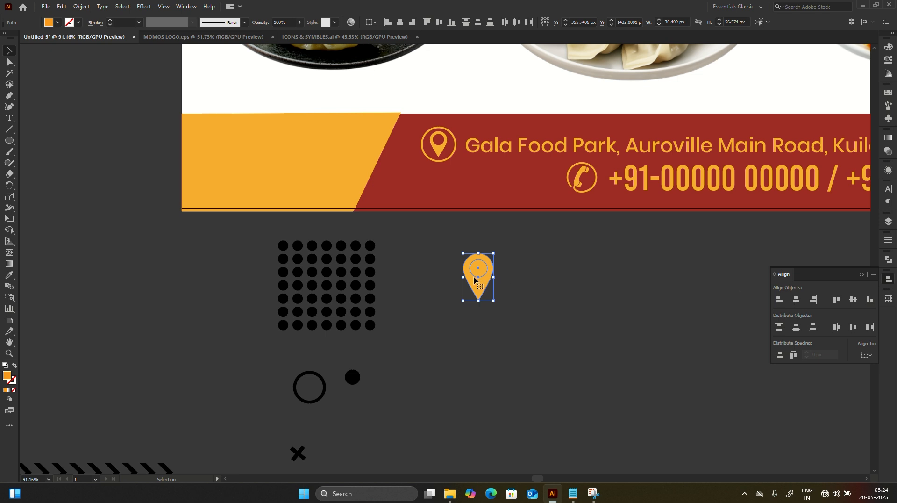
left_click(889, 259)
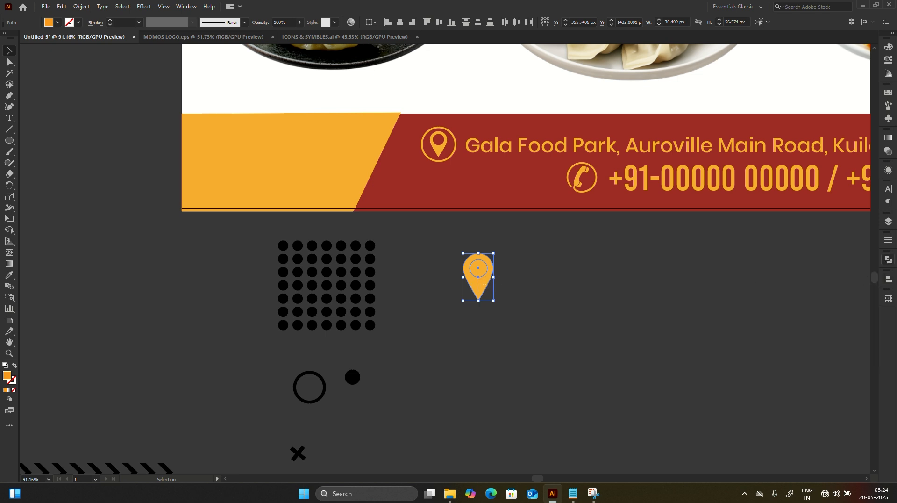
left_click(887, 263)
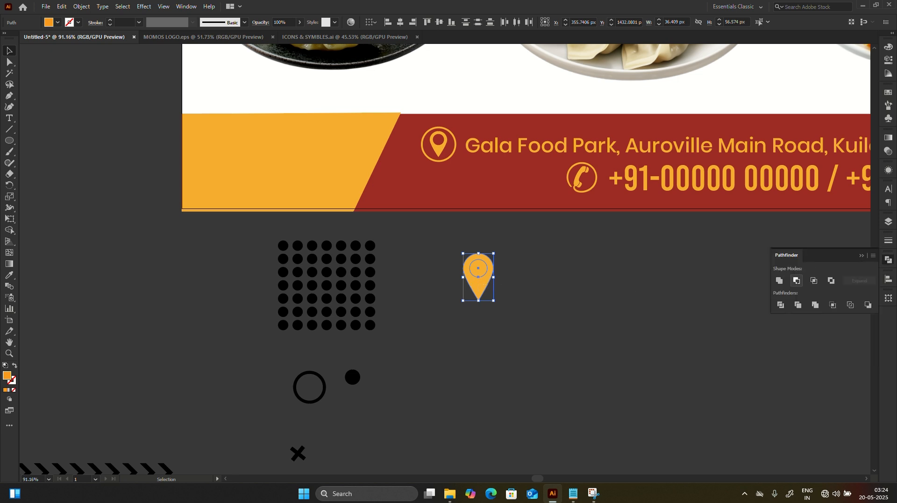
left_click(797, 280)
left_click(520, 281)
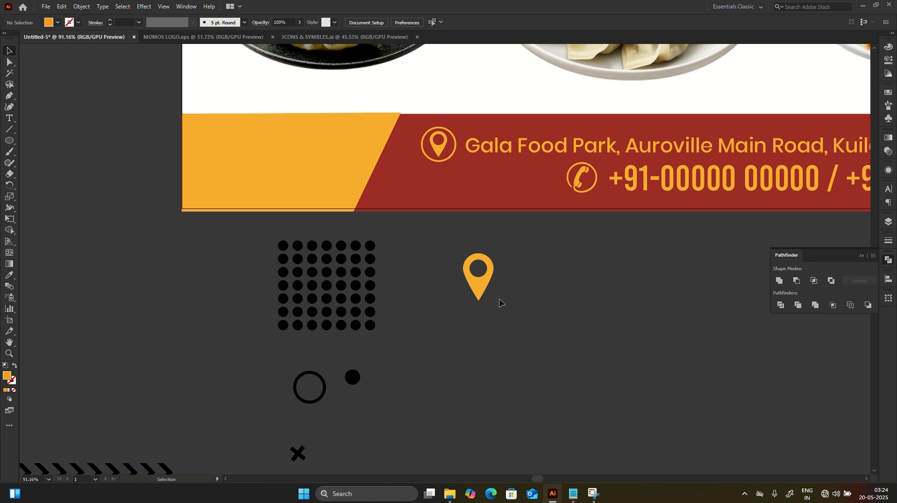
Step: Draw an outlined orange circle about 72 px wide around the hand-drawn pin, and delete the whole hand-drawn icon
key("l")
left_click_drag(477, 275, 503, 304)
key("shift+x")
key("v")
left_click(505, 275)
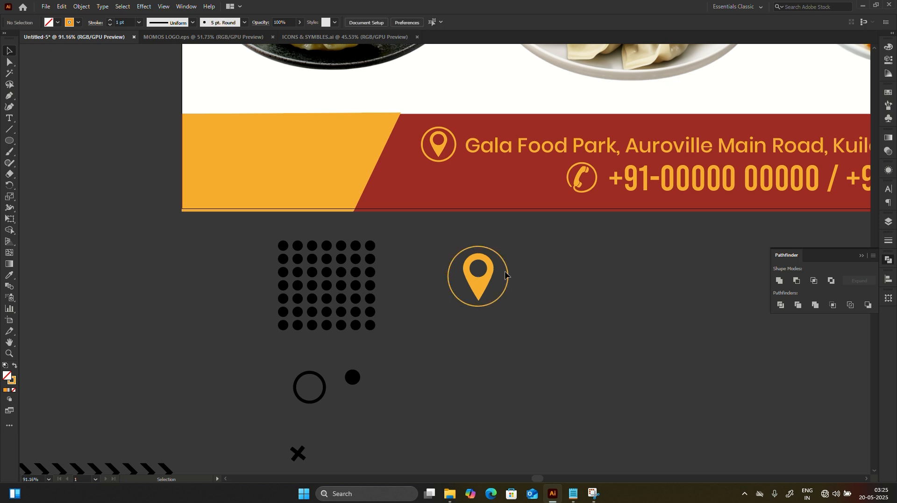
left_click_drag(453, 271, 519, 321)
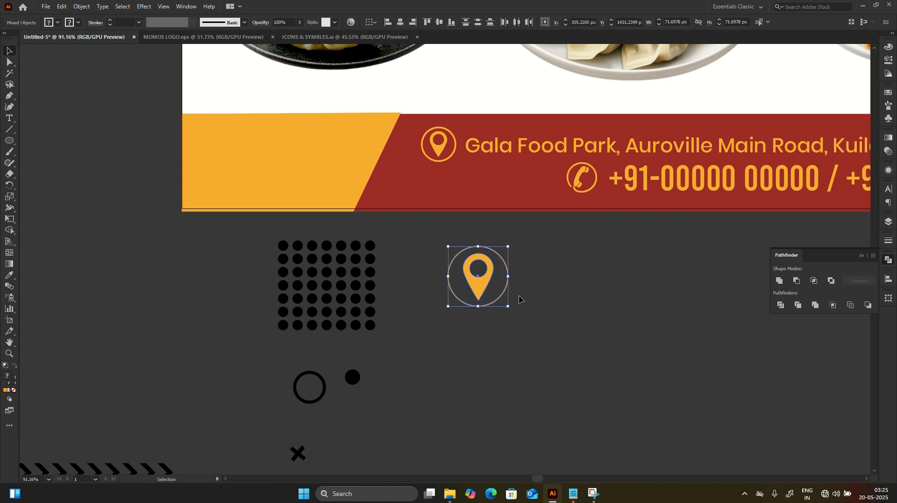
key("Delete")
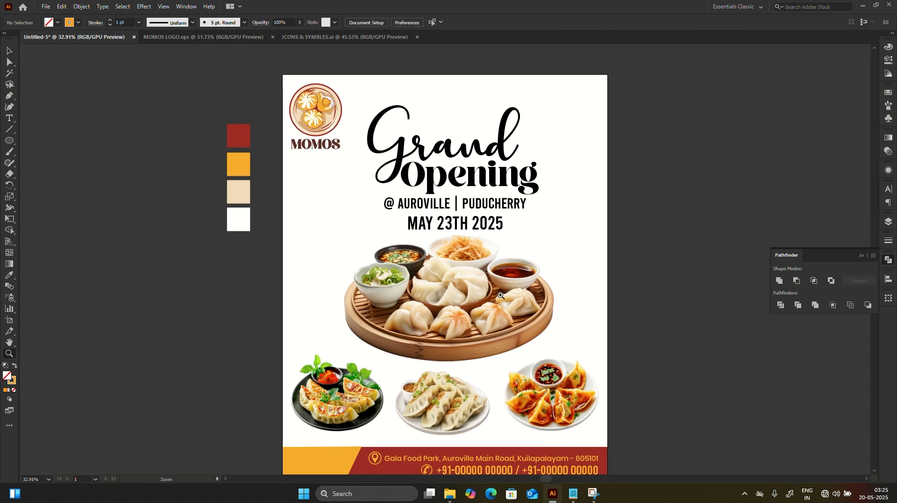
Step: Show the rulers, draw a rectangle about 1083 × 1357 px over the whole poster and centre it on the artboard both ways
scroll(498, 297, "down", 2)
left_click_drag(500, 292, 510, 275)
key("m")
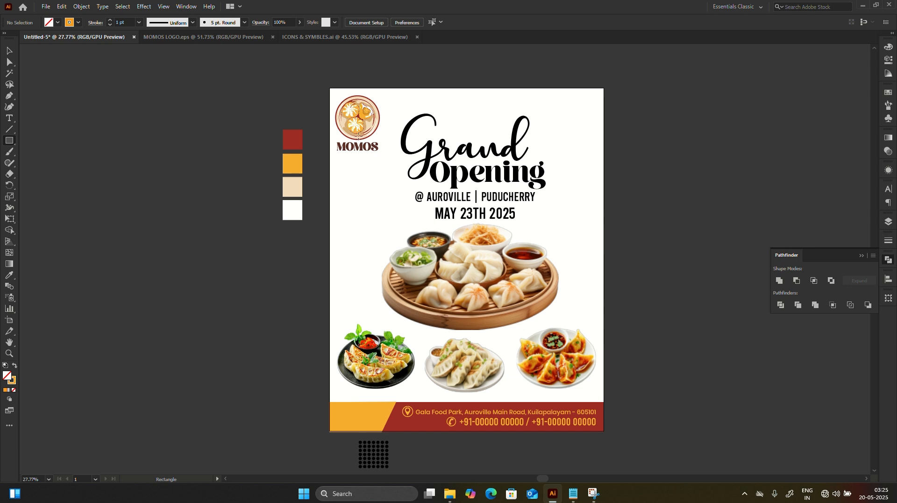
key("ctrl+r")
left_click_drag(330, 88, 606, 434)
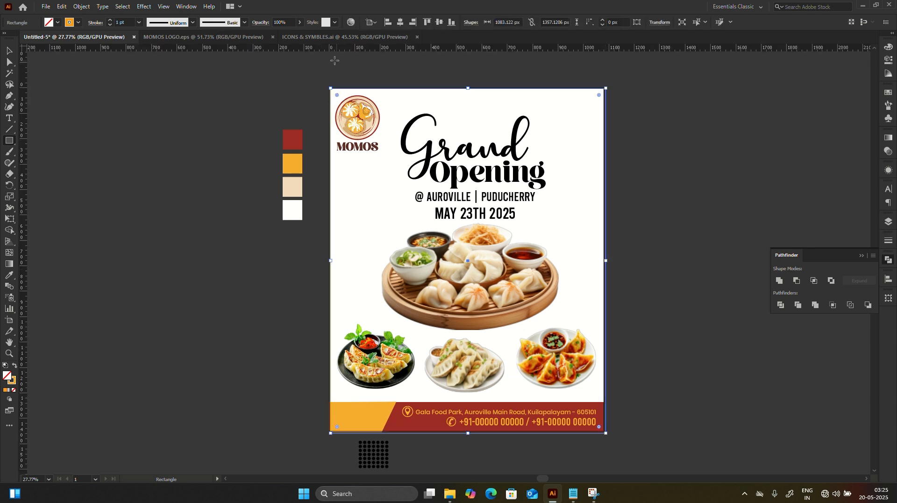
left_click(861, 257)
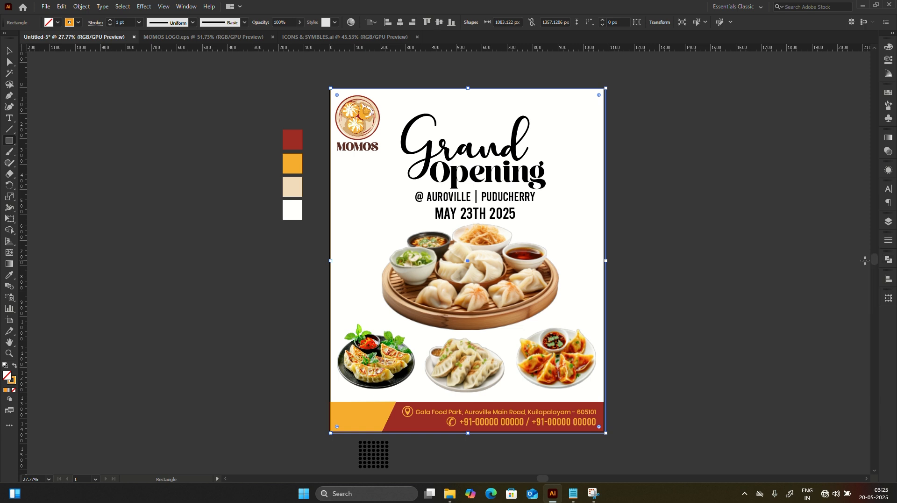
left_click(888, 279)
left_click(780, 300)
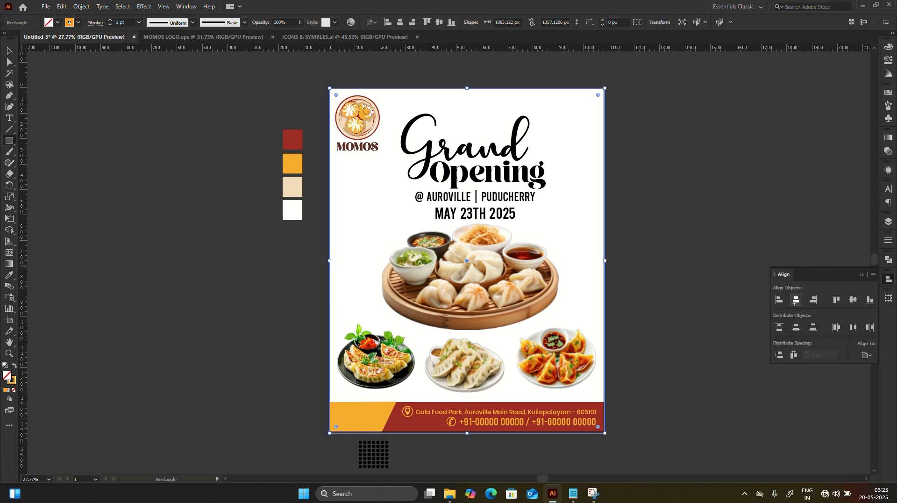
left_click(796, 300)
left_click(853, 301)
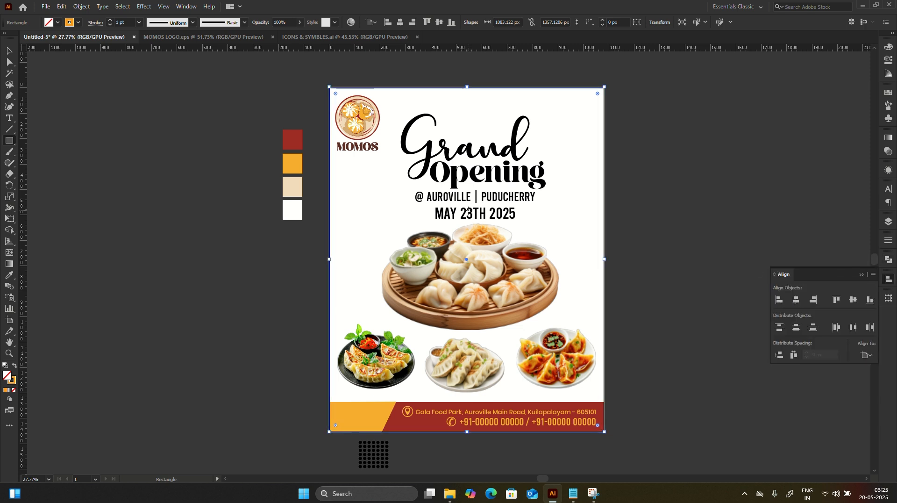
Step: Fill the full-poster rectangle with the beige brand swatch and add a gradient mesh point near its centre
key("i")
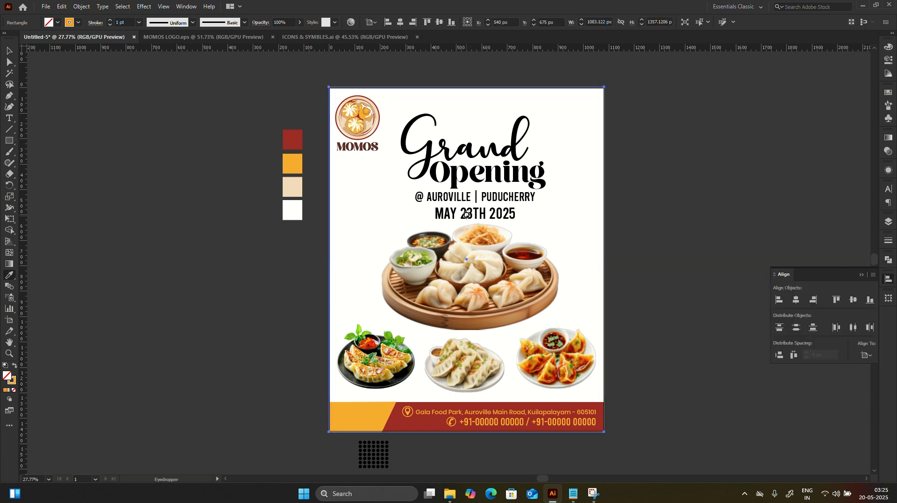
left_click(297, 185)
key("u")
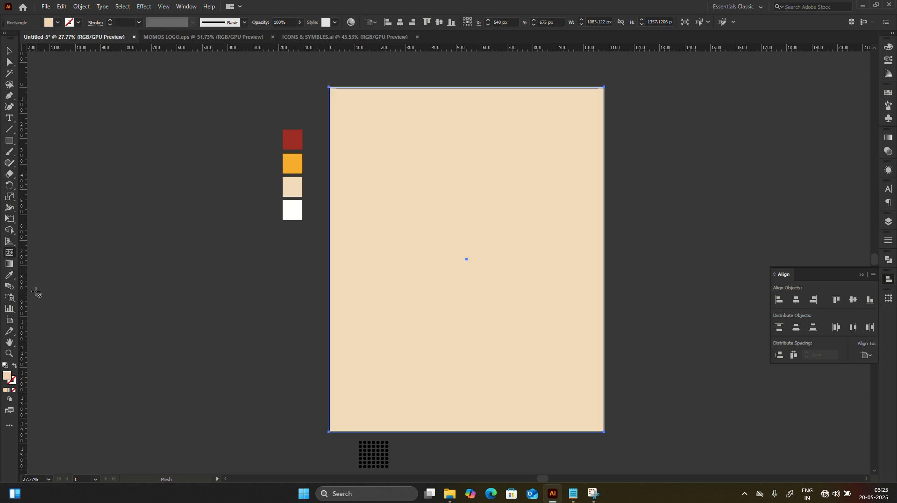
key("v")
key("u")
left_click(465, 258)
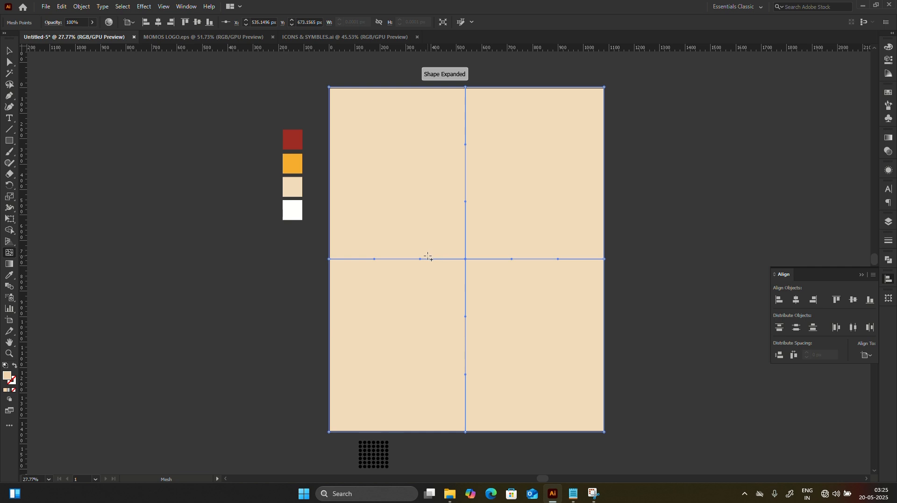
Step: Colour the central mesh point with the white swatch and send the gradient background behind all the artwork
key("i")
left_click(295, 209)
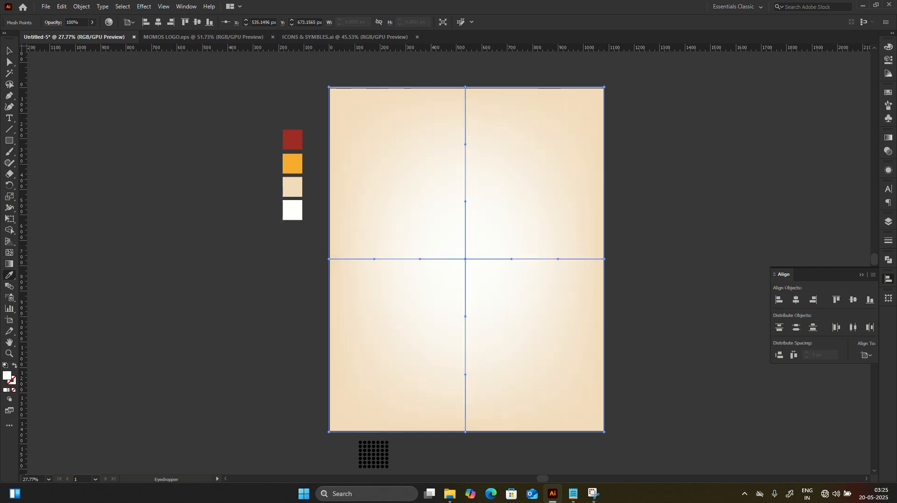
key("v")
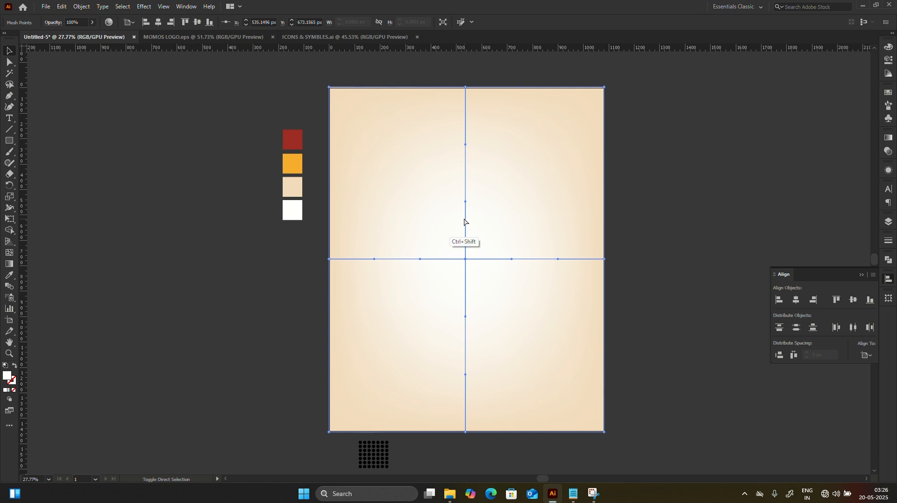
key("ctrl+shift+bracketleft")
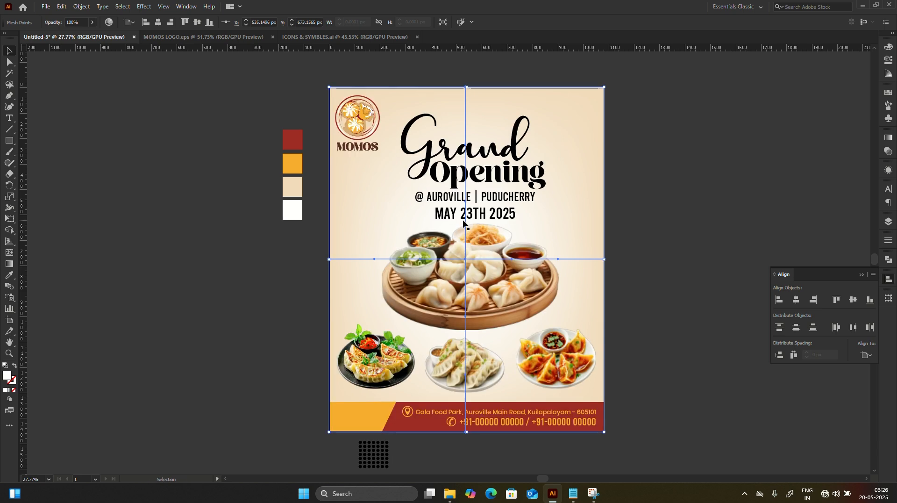
Step: Colour the word Grand in the title with the red brand swatch
left_click(635, 202)
left_click(500, 161)
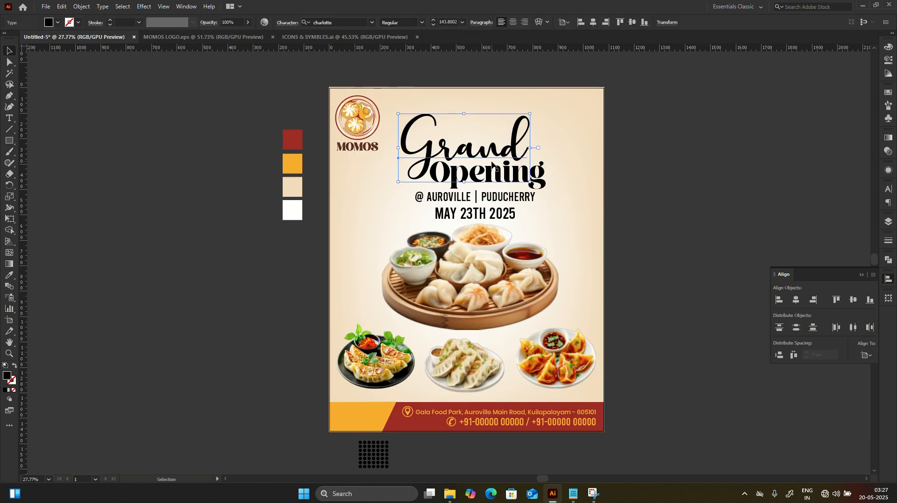
key("i")
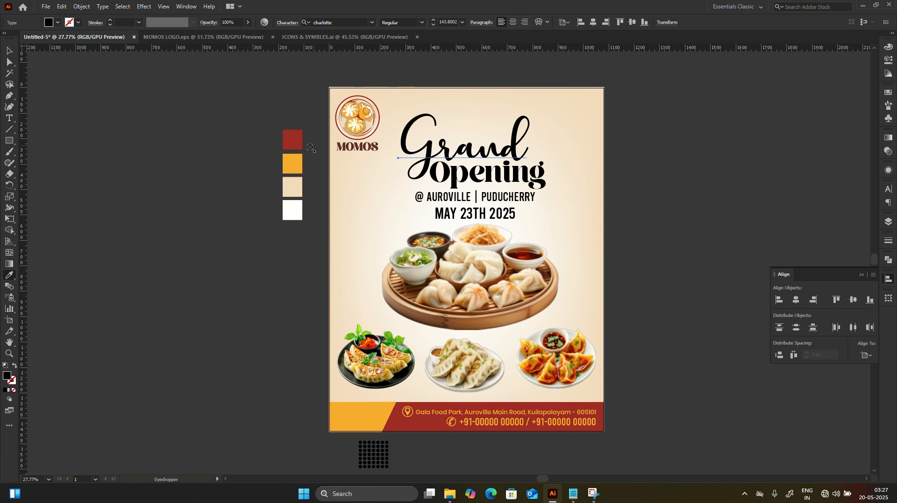
left_click(294, 143)
Step: Colour the location line with the dark brown of the MOMOS logo lettering and the date line with the brand red
key("v")
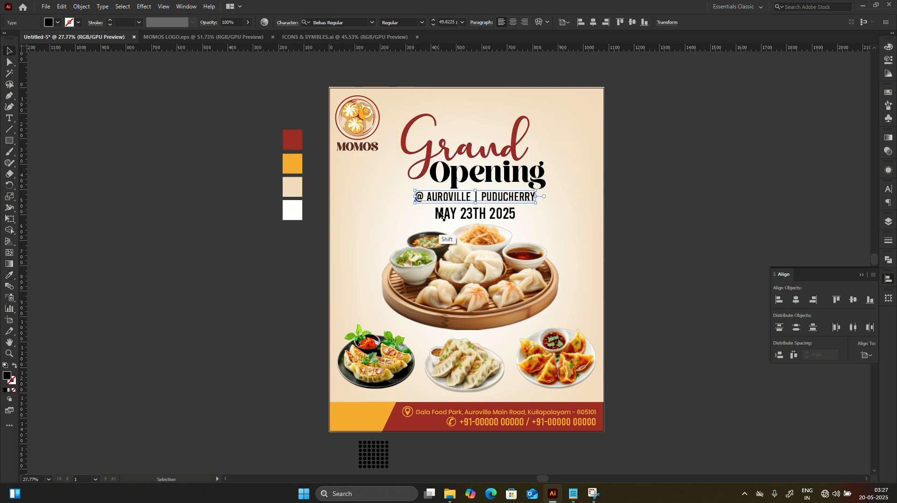
left_click(430, 205)
key("i")
left_click(375, 147)
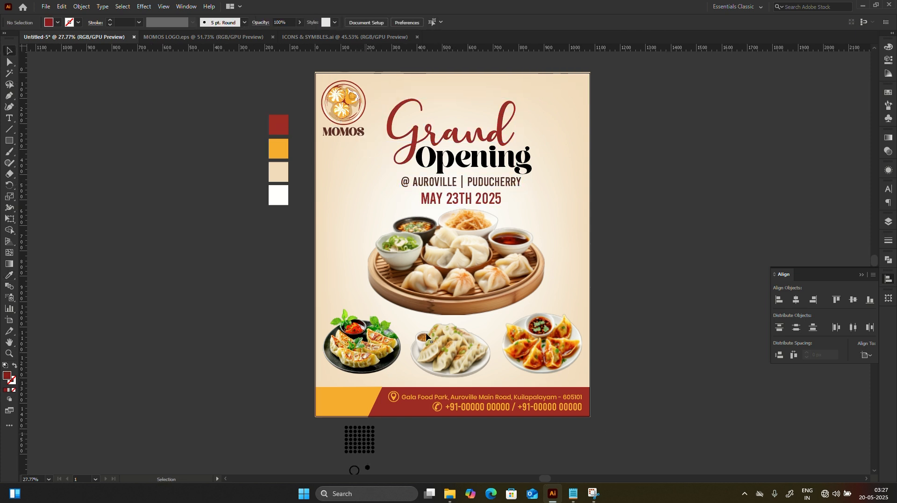
Step: Move the black dot grid into the poster's upper-right corner and colour it with the orange brand swatch
left_click_drag(363, 439, 566, 108)
left_click(603, 116)
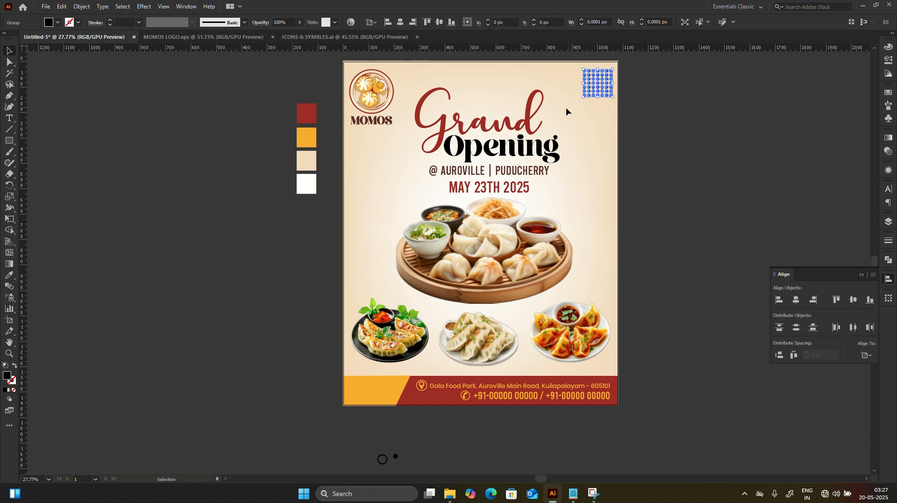
key("i")
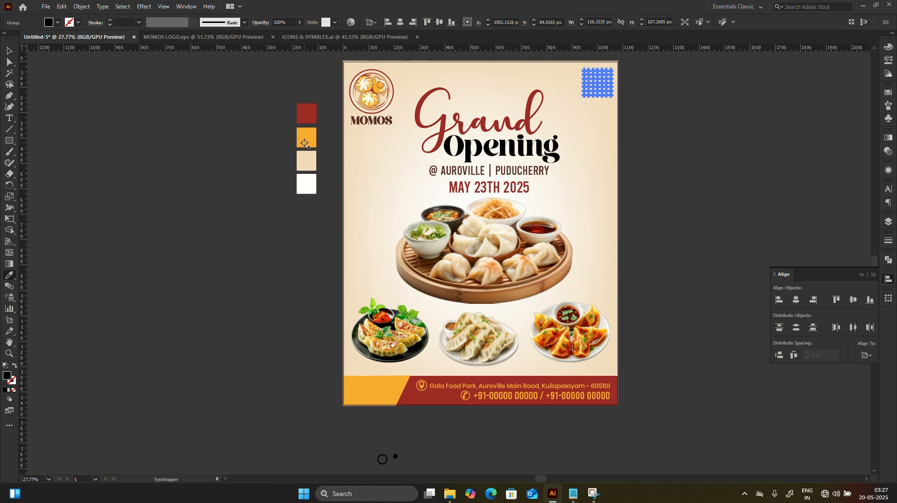
left_click(304, 143)
key("v")
Step: Lower the opacity of the dot grid in the upper-right corner so it looks semi-transparent
left_click(618, 113)
left_click(606, 95)
left_click(889, 138)
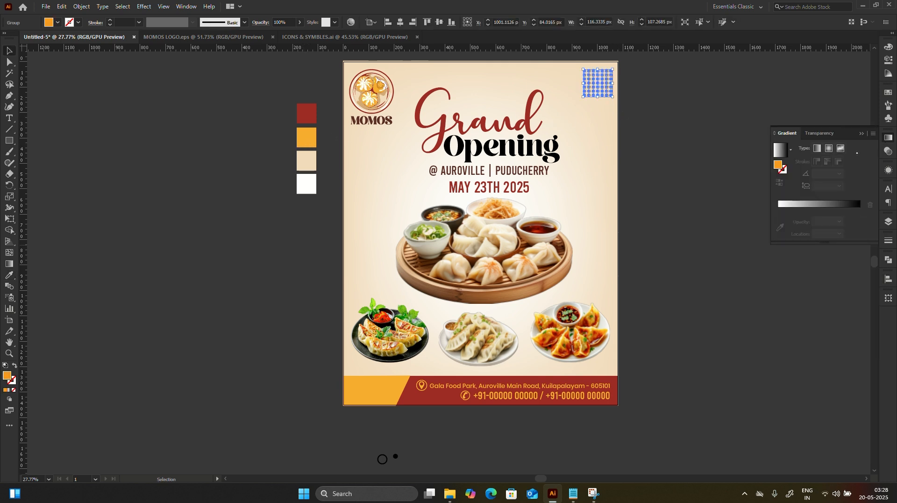
left_click(822, 134)
left_click(866, 147)
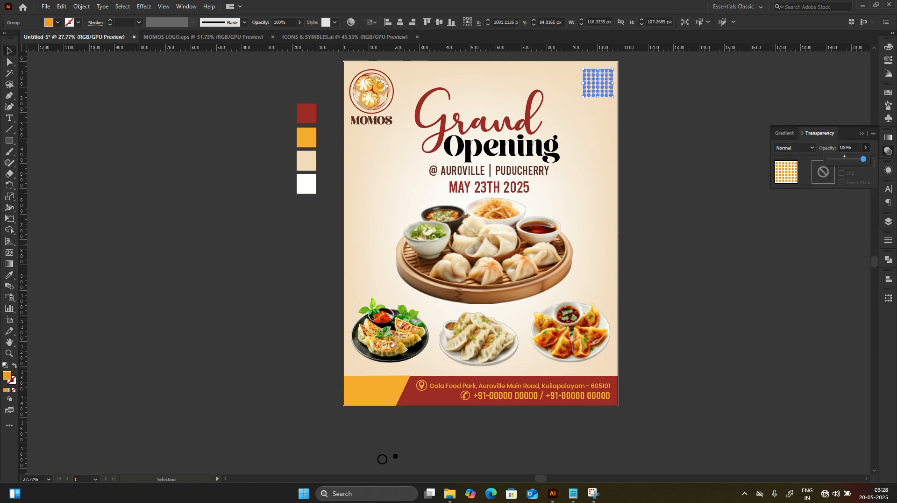
left_click(844, 159)
left_click(645, 122)
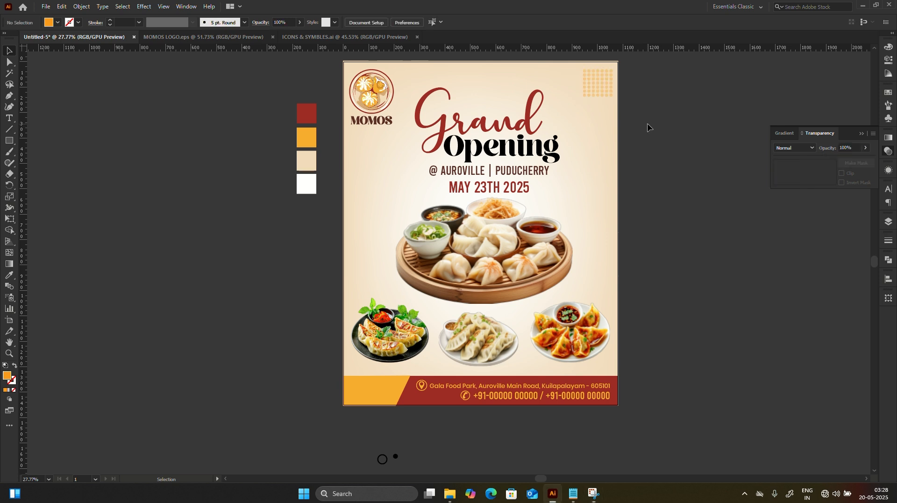
Step: Place a copy of the faded dot grid at the poster's left edge, above the black dumpling plate
left_click(607, 92)
left_click_drag(607, 93, 377, 291)
left_click(296, 262)
left_click_drag(300, 270, 319, 234)
Step: Move the ring, dot and cross shapes onto the poster beside the date and colour them with the dot grid's orange
key("v")
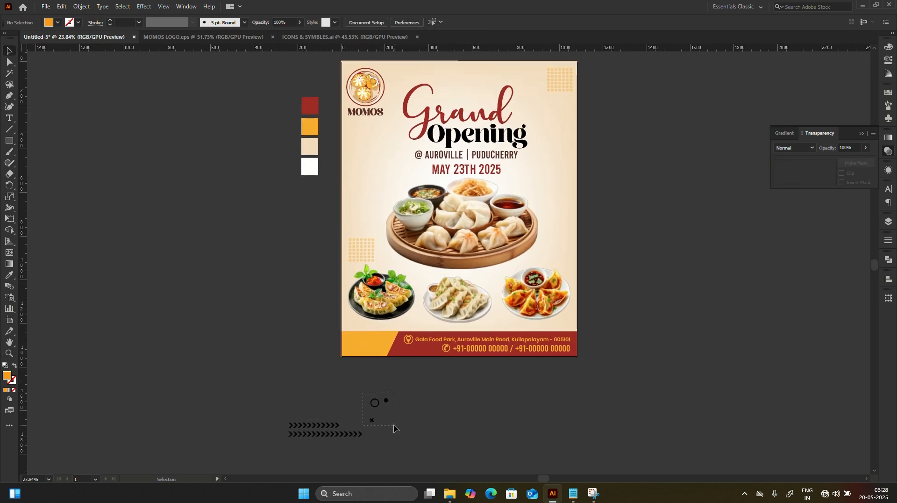
left_click_drag(394, 426, 551, 173)
key("z")
left_click(596, 173)
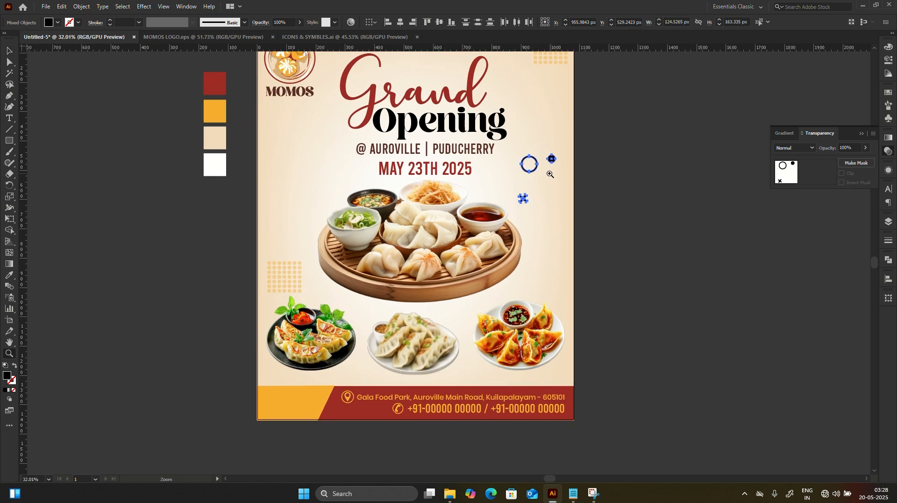
key("i")
left_click(548, 62)
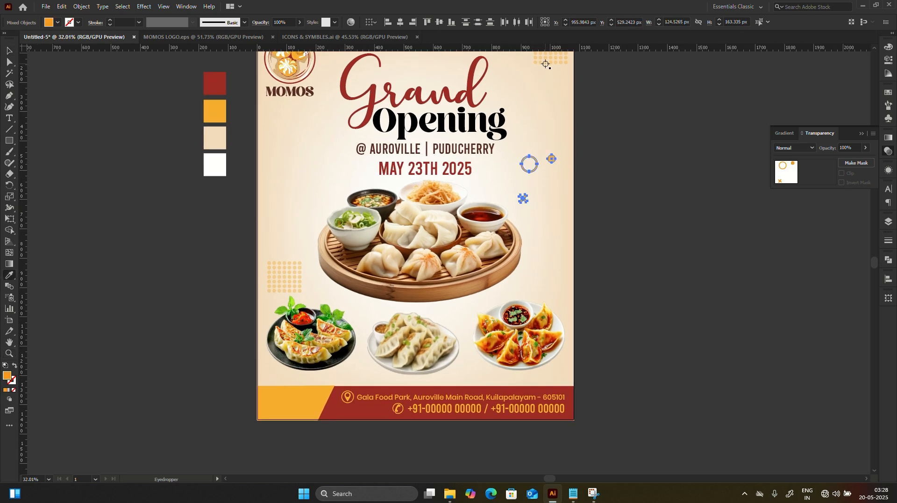
key("v")
Step: Lower the opacity of the orange ring, dot and cross shapes so they look semi-transparent
left_click(546, 118)
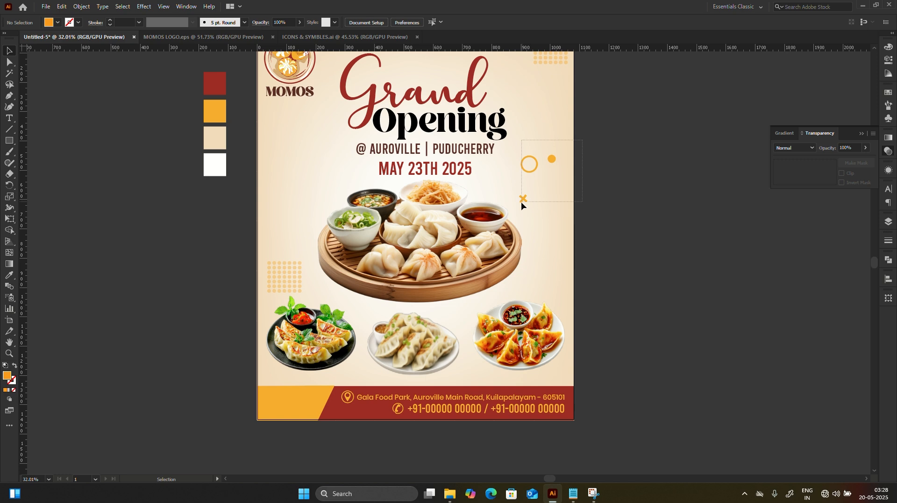
left_click_drag(522, 204, 521, 204)
left_click(866, 148)
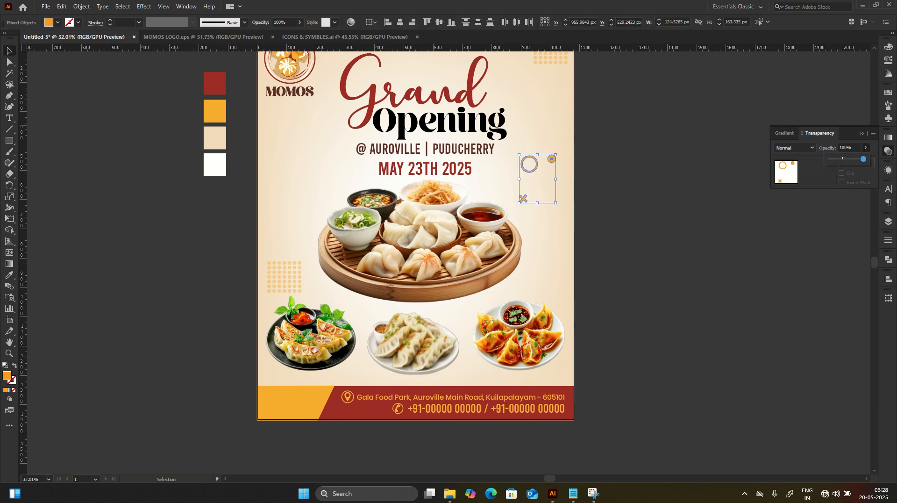
left_click_drag(867, 159, 841, 160)
left_click(688, 169)
Step: Scatter copies of the faded ring, dot and cross shapes around the title and dumpling photos
left_click_drag(593, 181, 653, 212)
left_click_drag(588, 207, 618, 299)
left_click(470, 87)
left_click(610, 205)
left_click(584, 307)
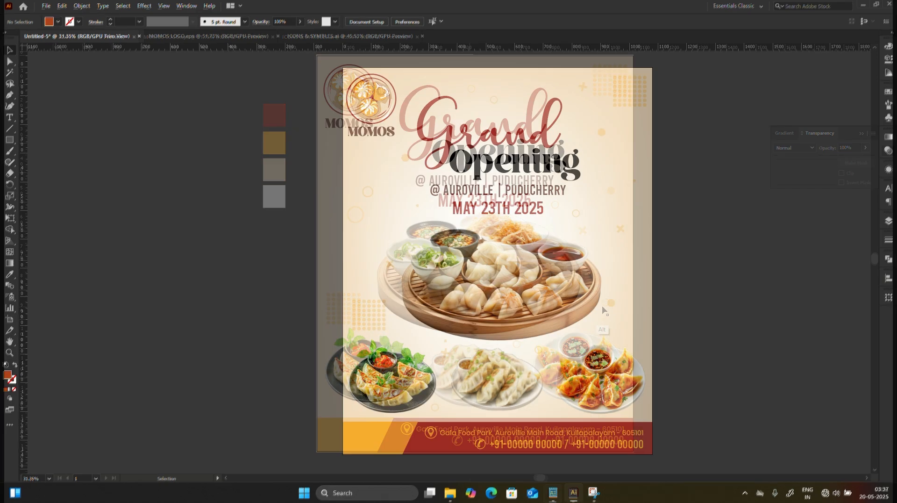